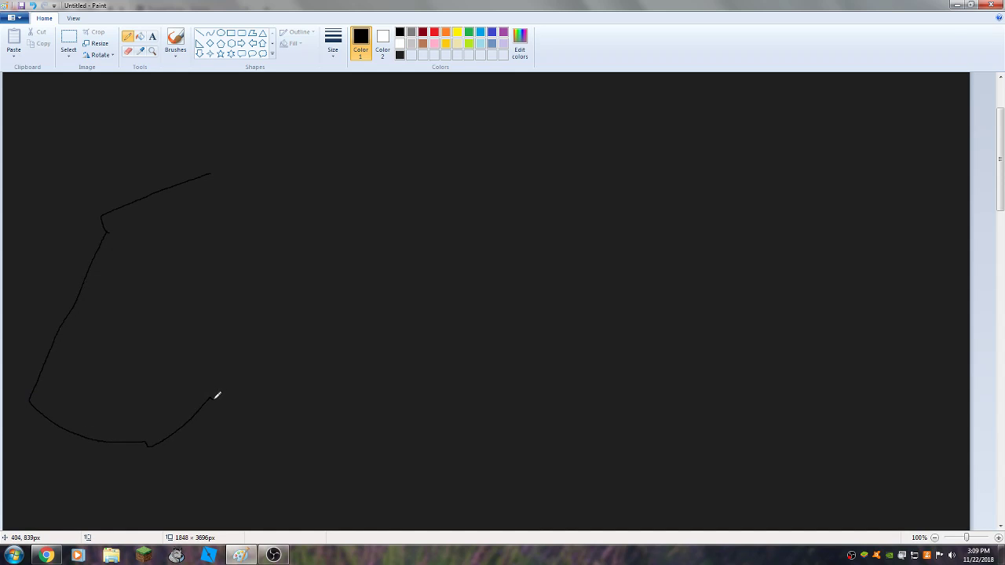
scroll(207, 374, "up", 3)
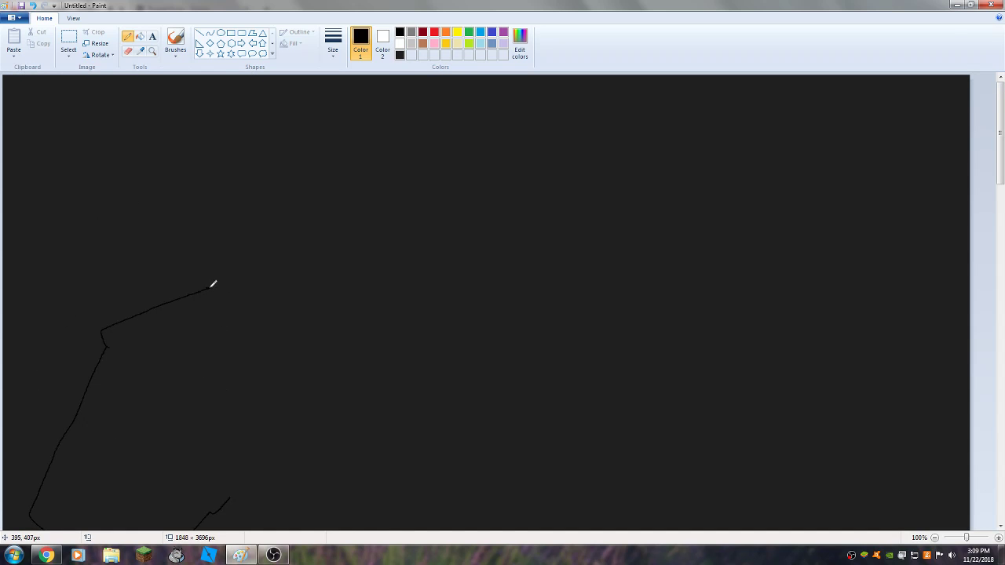
mouse_move(211, 287)
left_mouse_down()
mouse_move(293, 284)
mouse_move(346, 338)
left_mouse_up()
key("ctrl+z")
mouse_move(209, 287)
left_mouse_down()
mouse_move(304, 278)
mouse_move(369, 372)
left_mouse_up()
key("ctrl+z")
mouse_move(210, 286)
left_mouse_down()
mouse_move(268, 278)
mouse_move(322, 327)
left_mouse_up()
key("ctrl+z")
- Draw the face profile in black from the open end of the head's upper outline, down around the chin, to the base of the neck
scroll(273, 306, "down", 3)
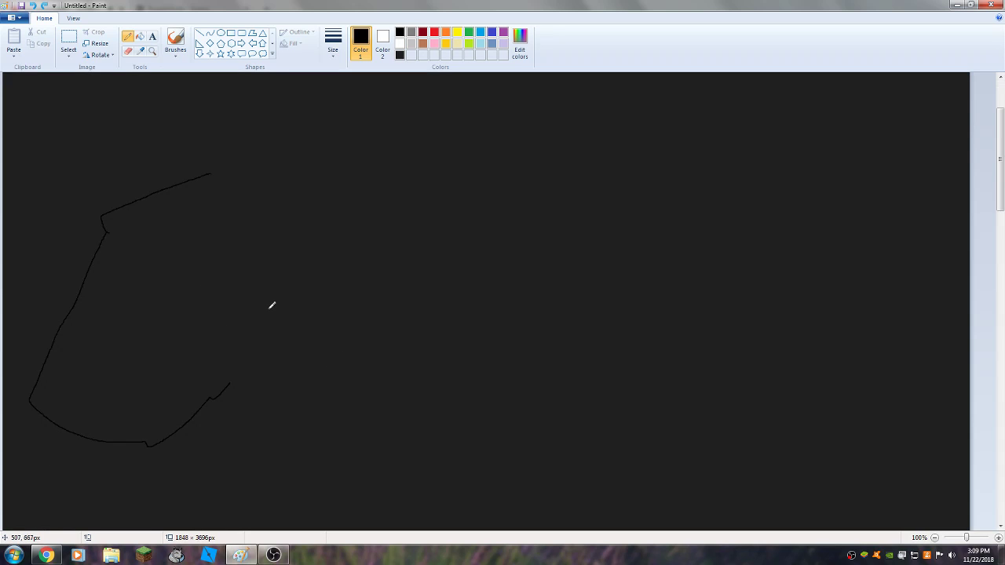
mouse_move(211, 170)
left_mouse_down()
mouse_move(277, 172)
mouse_move(304, 213)
mouse_move(343, 238)
mouse_move(343, 284)
mouse_move(277, 336)
mouse_move(277, 359)
mouse_move(317, 384)
left_mouse_up()
mouse_move(321, 386)
left_mouse_down()
mouse_move(359, 348)
mouse_move(400, 405)
left_mouse_up()
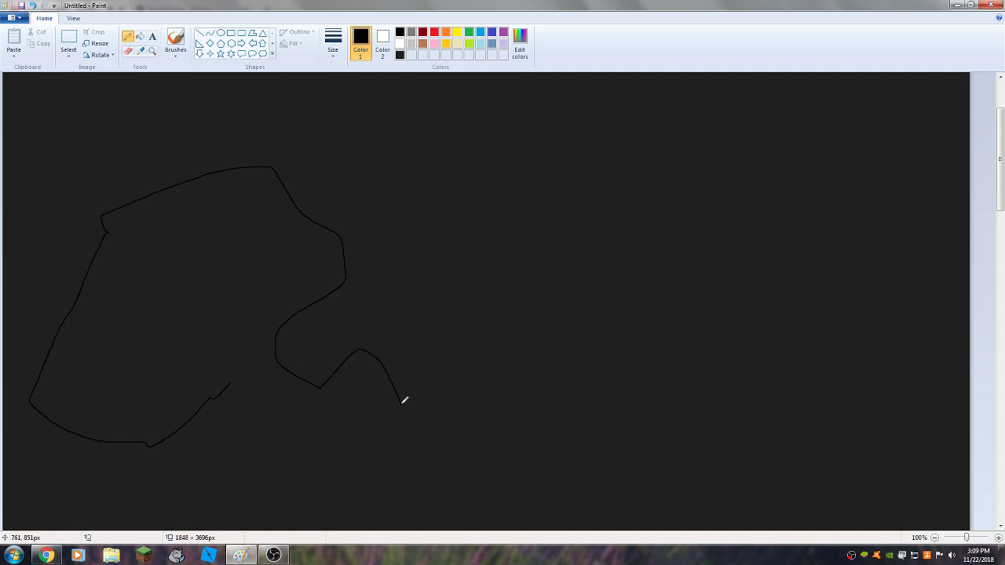
scroll(362, 391, "down", 3)
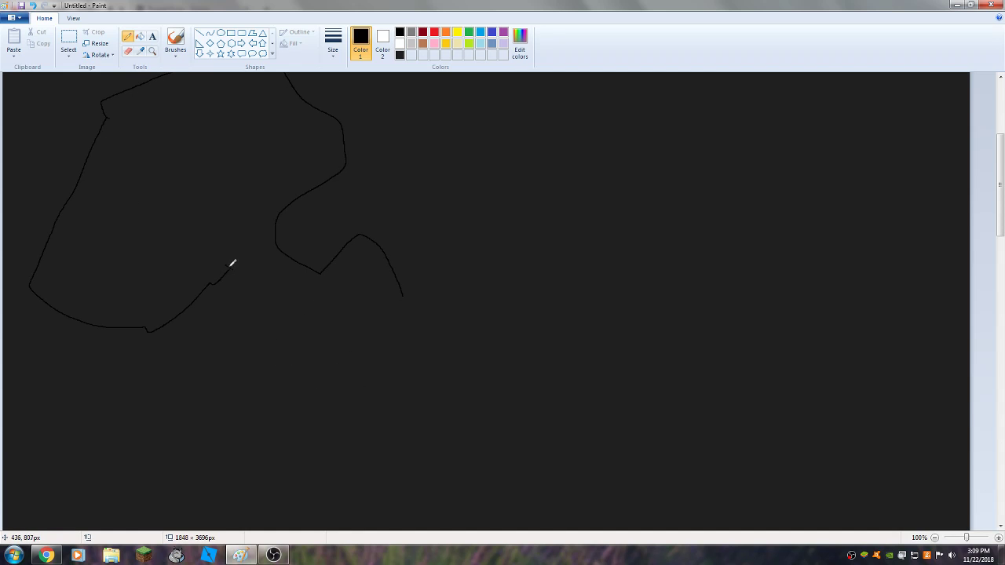
mouse_move(229, 266)
left_mouse_down()
mouse_move(249, 291)
mouse_move(247, 384)
mouse_move(284, 424)
left_mouse_up()
key("ctrl+z")
key("ctrl+z")
scroll(300, 227, "up", 3)
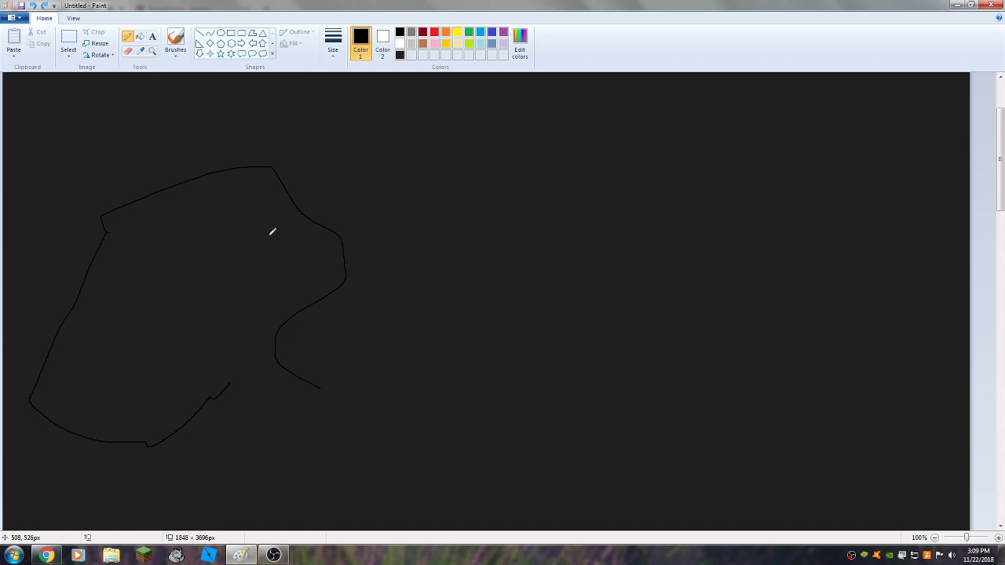
mouse_move(225, 205)
left_mouse_down()
mouse_move(264, 192)
mouse_move(288, 238)
left_mouse_up()
key("ctrl+z")
left_click(139, 36)
right_click(276, 233)
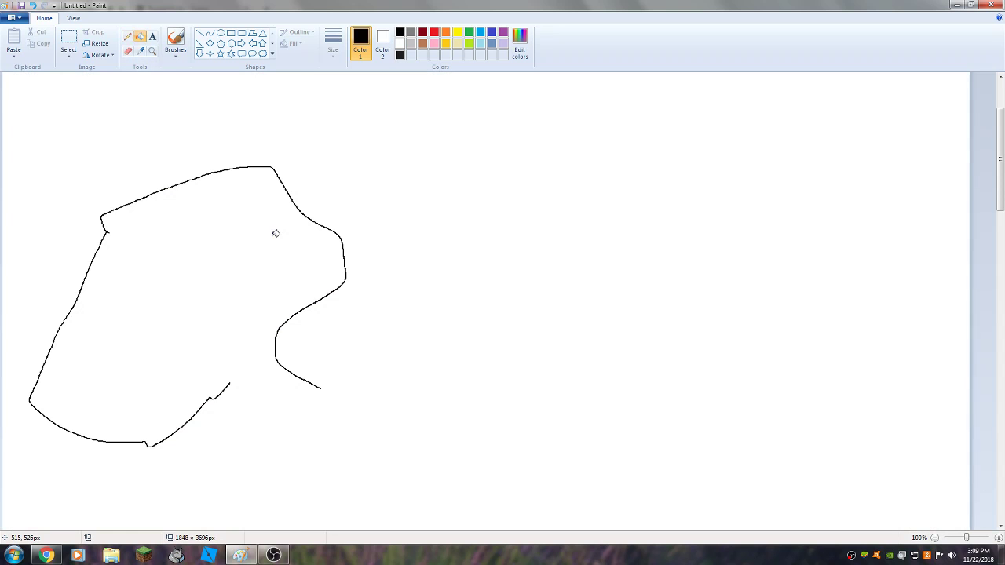
key("ctrl+z")
left_click(128, 37)
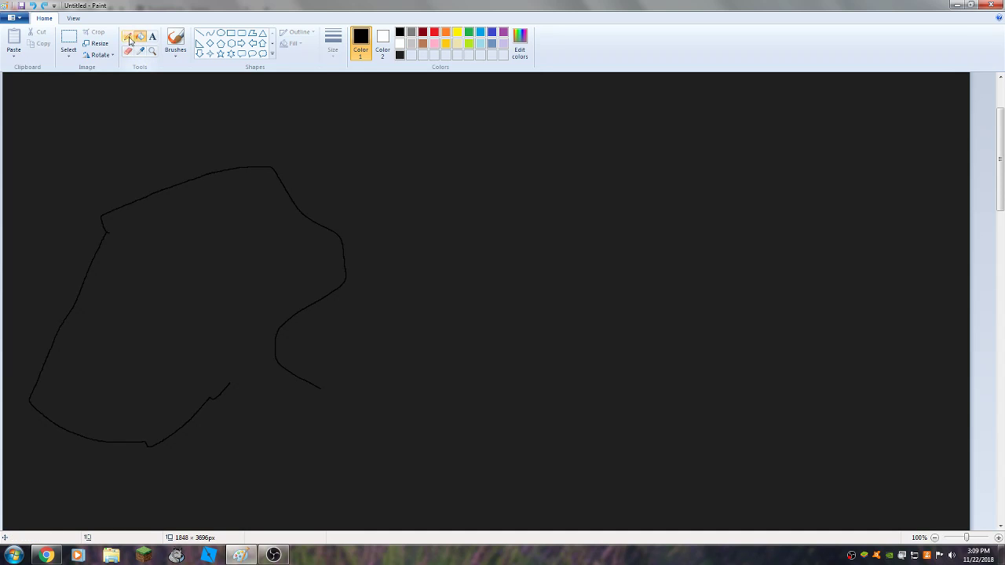
left_click(333, 45)
left_click(353, 114)
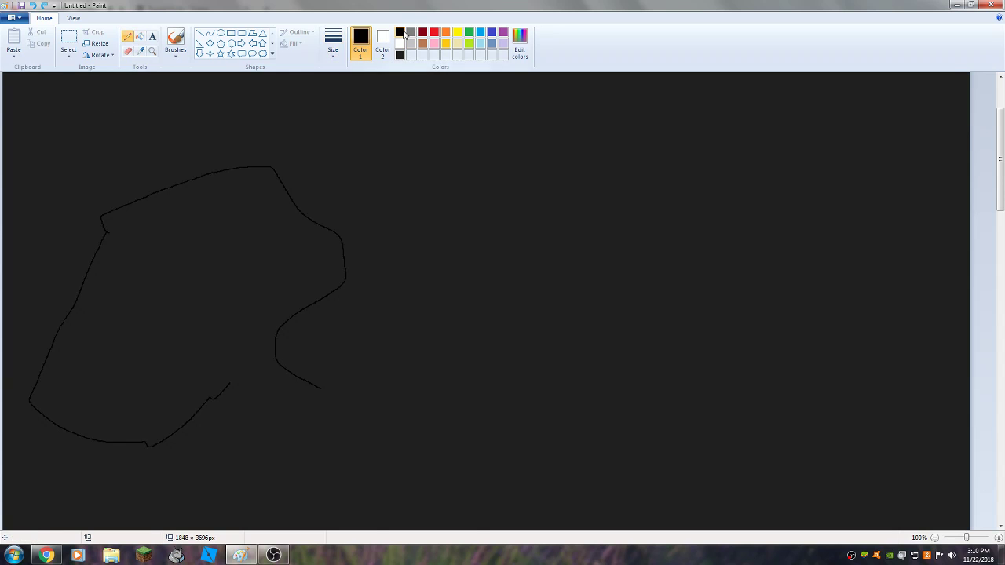
left_click_drag(233, 380, 284, 325)
key("ctrl+z")
- Draw the front shoulder line outward from the base of the neck and down along the upper arm
scroll(246, 373, "down", 3)
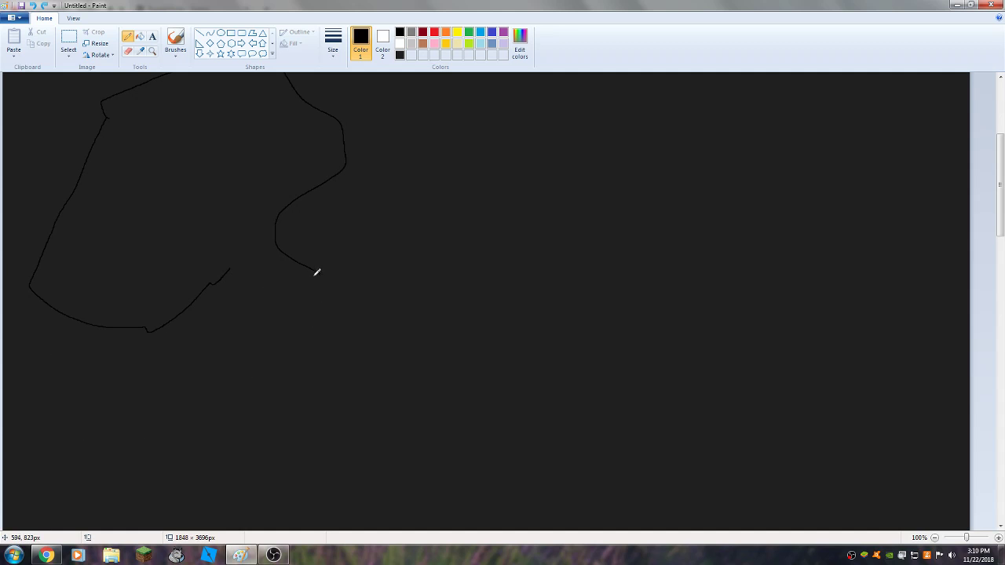
mouse_move(322, 272)
left_mouse_down()
mouse_move(370, 273)
mouse_move(399, 291)
mouse_move(432, 372)
left_mouse_up()
mouse_move(227, 261)
left_mouse_down()
mouse_move(243, 295)
mouse_move(212, 402)
mouse_move(240, 481)
left_mouse_up()
key("ctrl+z")
left_click_drag(233, 261, 242, 324)
key("ctrl+z")
mouse_move(229, 269)
left_mouse_down()
mouse_move(238, 311)
mouse_move(224, 359)
mouse_move(247, 427)
left_mouse_up()
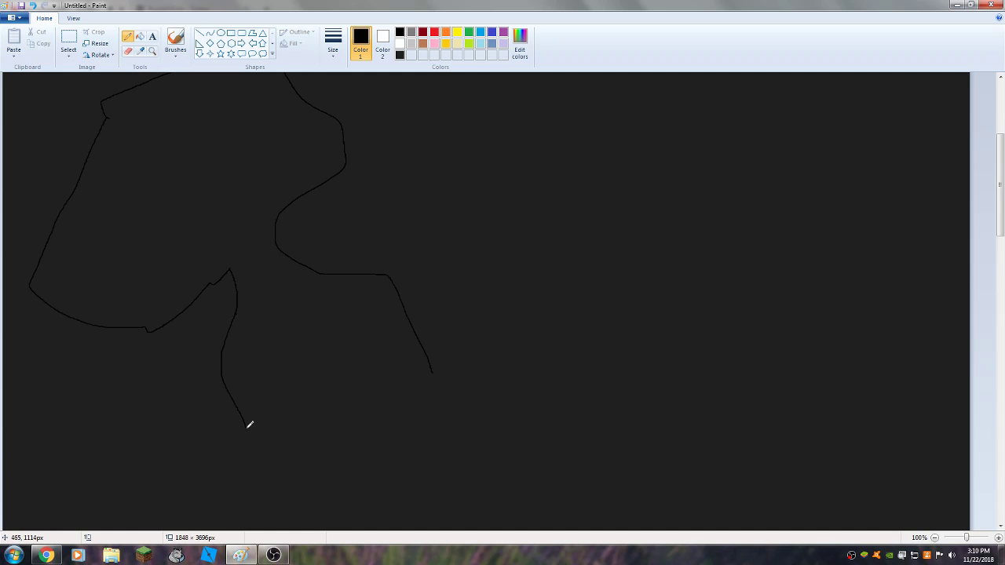
scroll(248, 275, "down", 3)
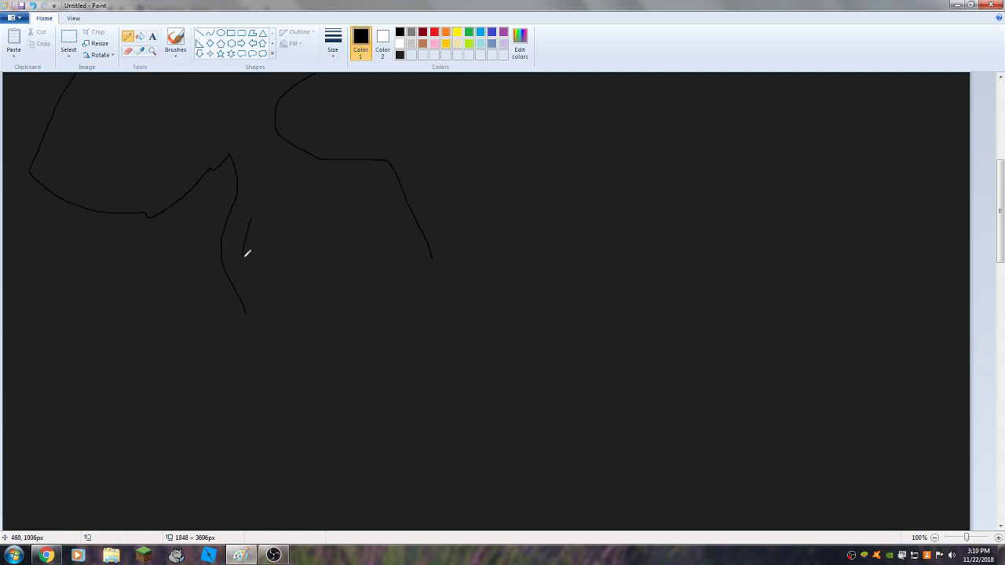
mouse_move(246, 253)
left_mouse_down()
mouse_move(277, 362)
mouse_move(267, 416)
left_mouse_up()
key("ctrl+z")
key("ctrl+z")
key("ctrl+z")
- Draw the back shoulder line down from the hair's end and two inner lines separating the torso from the arms
mouse_move(240, 146)
left_mouse_down()
mouse_move(229, 195)
mouse_move(229, 176)
mouse_move(180, 231)
mouse_move(156, 344)
left_mouse_up()
key("ctrl+z")
mouse_move(224, 223)
left_mouse_down()
mouse_move(181, 328)
mouse_move(216, 417)
mouse_move(200, 438)
left_mouse_up()
mouse_move(359, 204)
left_mouse_down()
mouse_move(330, 380)
mouse_move(344, 431)
left_mouse_up()
- Draw a curved neckline across the upper body between the shoulder lines and fill the head and neck with white
scroll(350, 247, "up", 3)
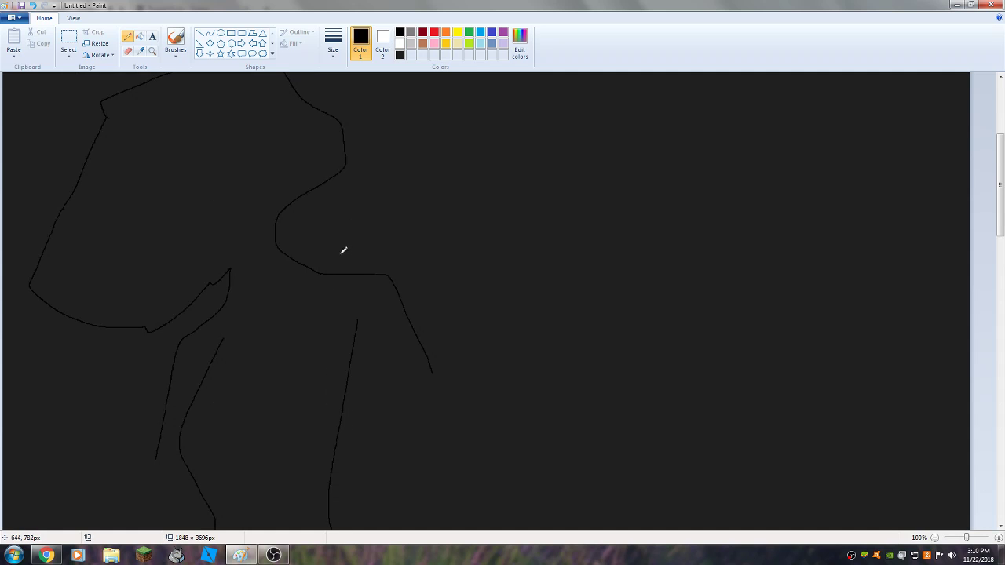
mouse_move(175, 366)
left_mouse_down()
mouse_move(260, 356)
mouse_move(408, 309)
left_mouse_up()
left_click(140, 36)
right_click(238, 130)
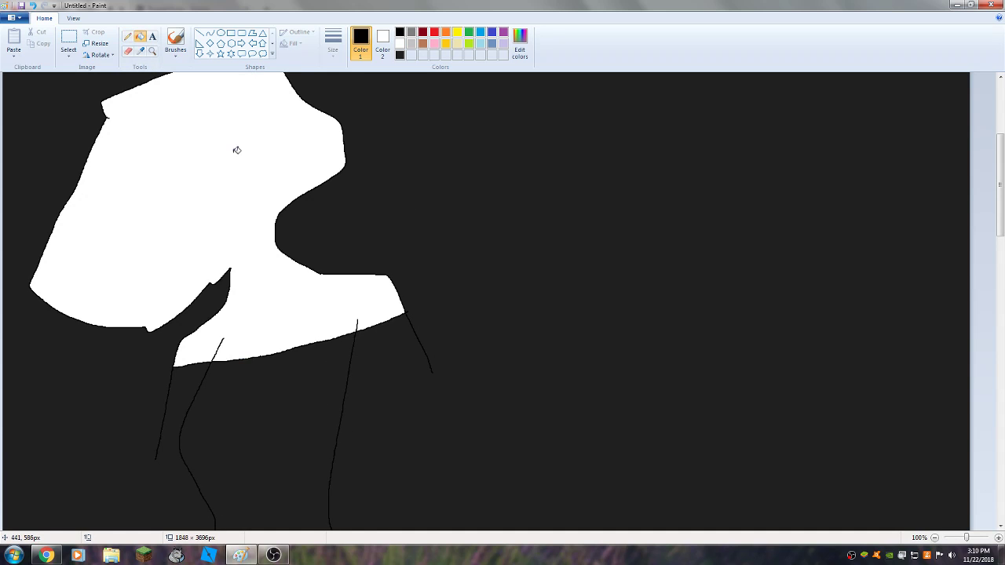
- Switch back to the Pencil tool for drawing facial features on the white head
scroll(116, 117, "up", 3)
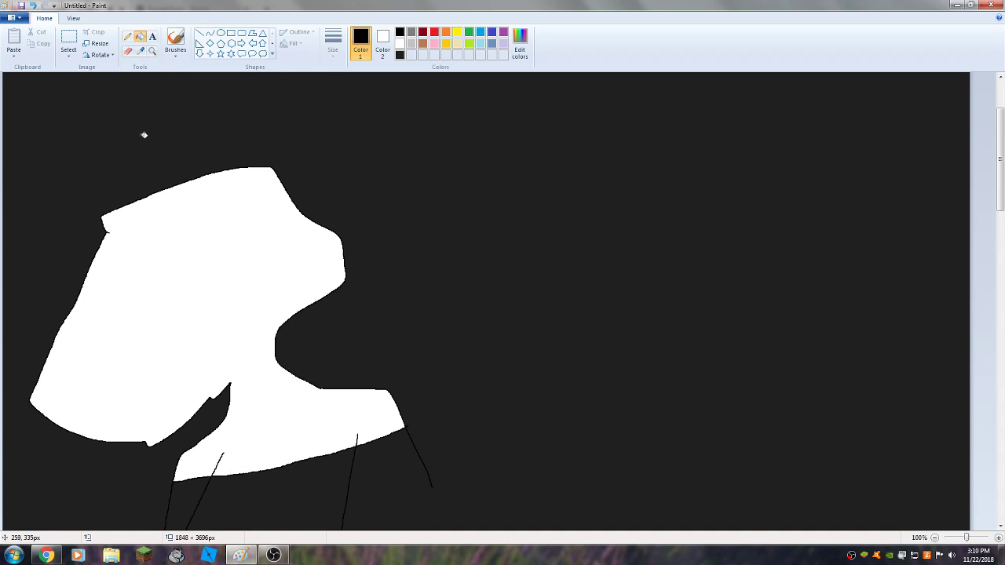
left_click(126, 36)
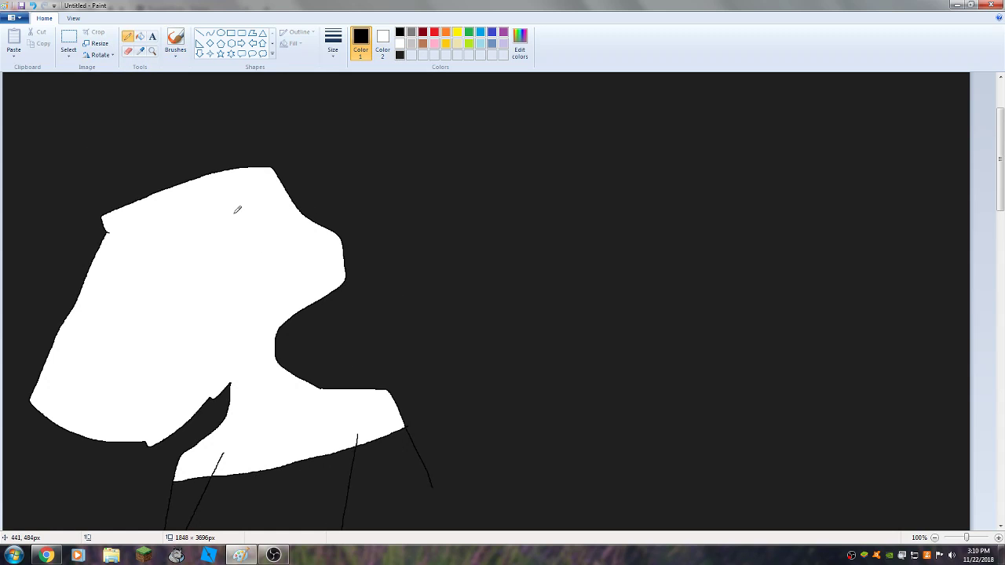
mouse_move(234, 212)
left_mouse_down()
mouse_move(268, 203)
mouse_move(273, 218)
mouse_move(216, 228)
left_mouse_up()
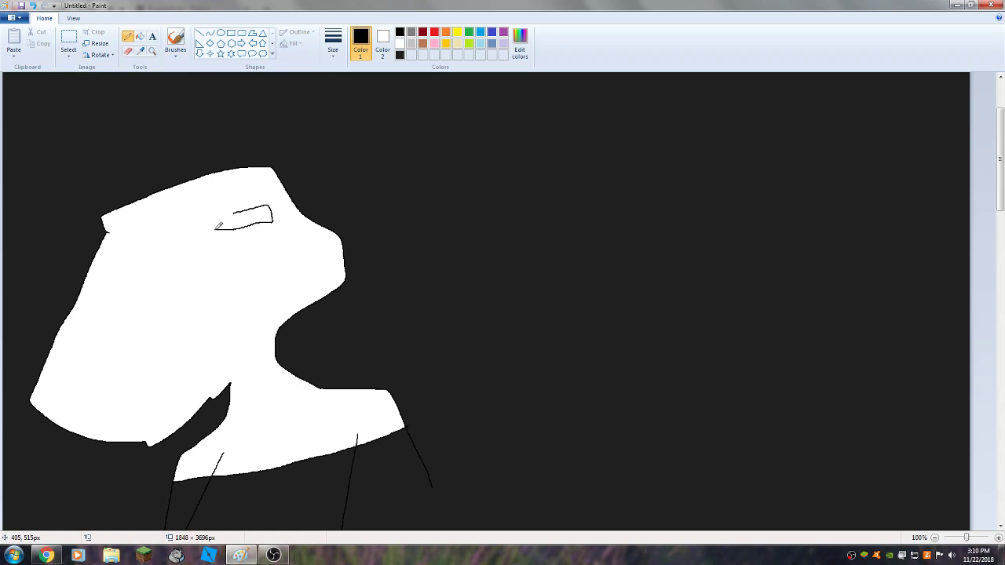
left_click(958, 5)
left_click(240, 555)
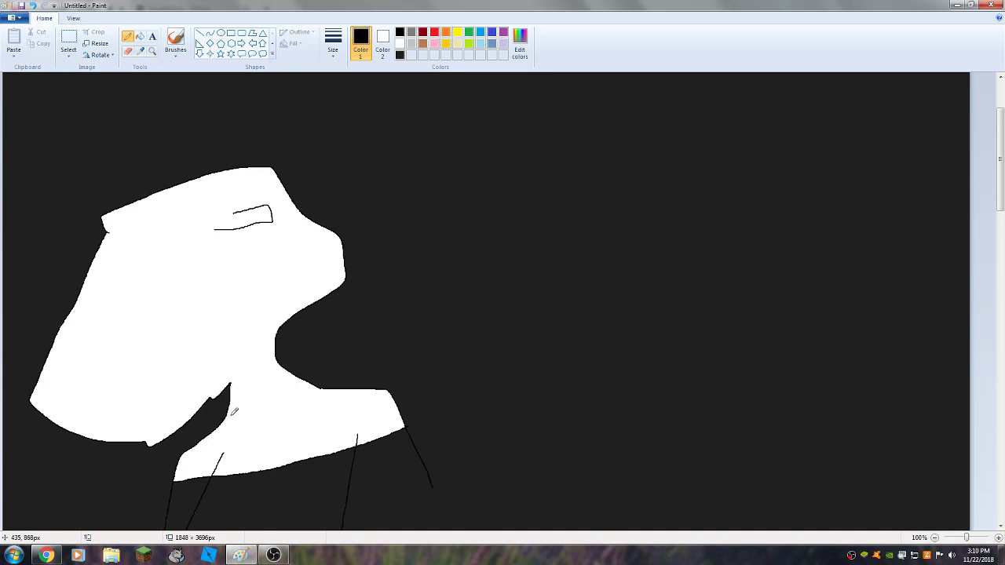
key("ctrl+z")
- Draw a large eye outline, open at the back, and a short diagonal mouth line near the front of the face
mouse_move(210, 219)
left_mouse_down()
mouse_move(237, 201)
mouse_move(281, 201)
mouse_move(288, 230)
mouse_move(220, 240)
left_mouse_up()
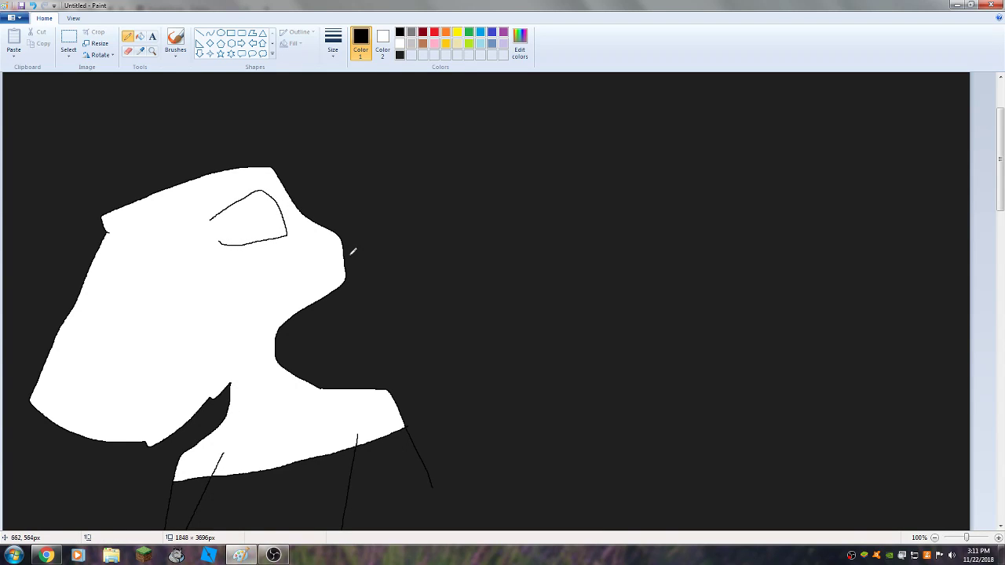
left_click_drag(337, 266, 325, 270)
key("ctrl+z")
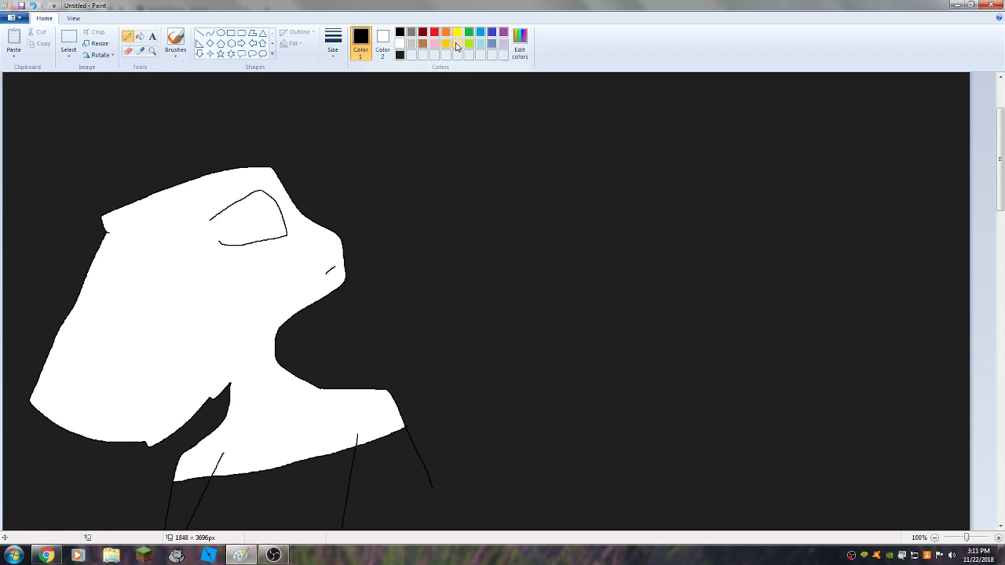
- Set the second-thinnest Pencil line and lighten the light turquoise into a custom pale blue with red 226, green 245 and blue 250
left_click(480, 44)
left_click(333, 46)
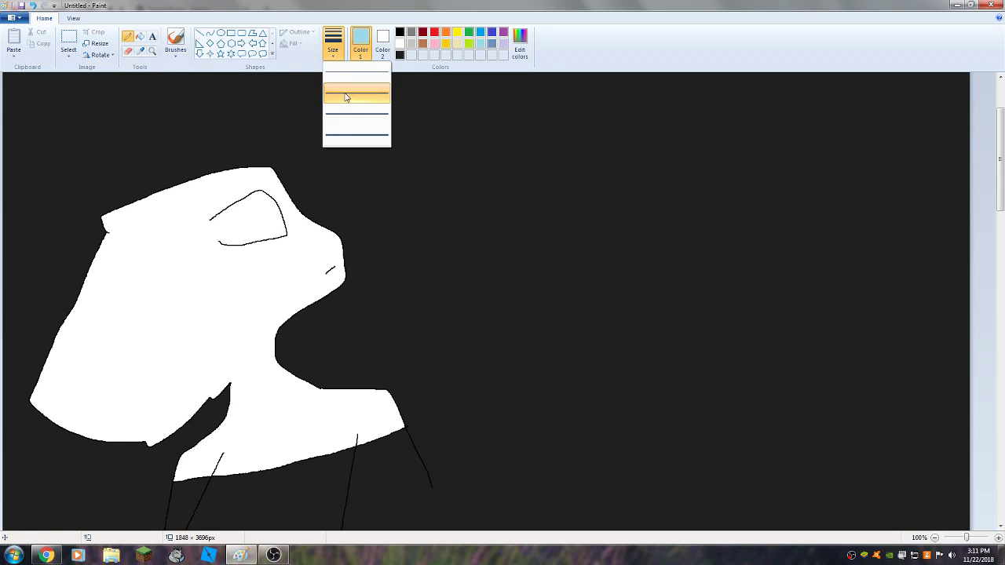
left_click(345, 96)
scroll(424, 425, "up", 3, "ctrl")
scroll(432, 408, "down", 10)
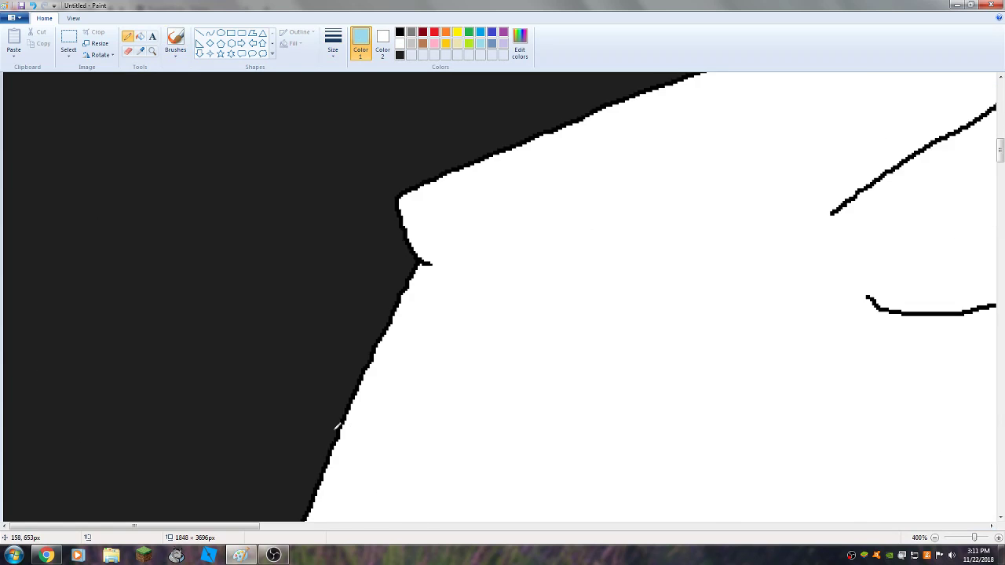
left_click_drag(207, 527, 325, 527)
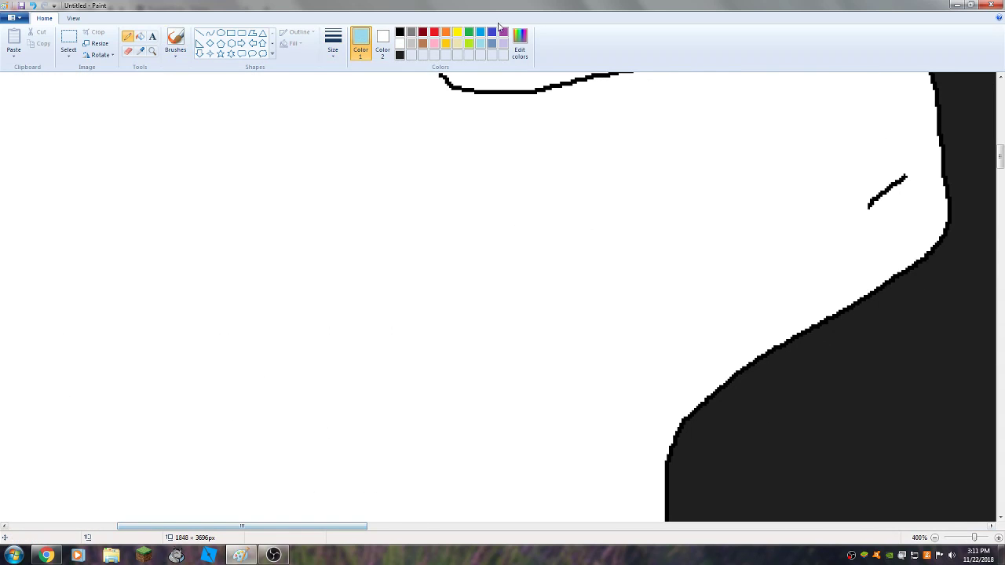
left_click(519, 43)
left_click_drag(608, 203, 611, 210)
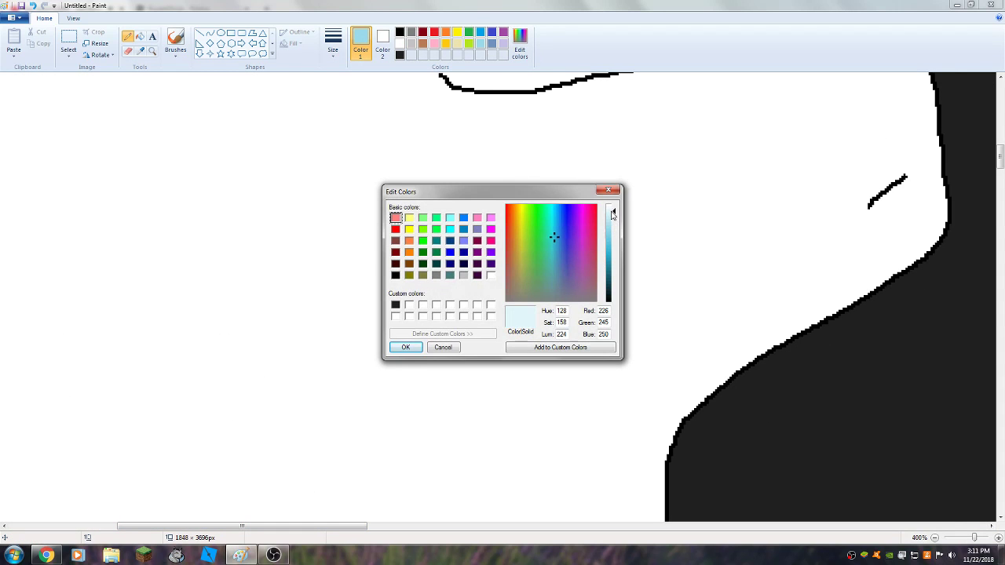
left_click(547, 347)
left_click(405, 347)
- Draw two solid pale blue oval tear blobs over the eye's lower line
scroll(545, 178, "up", 3)
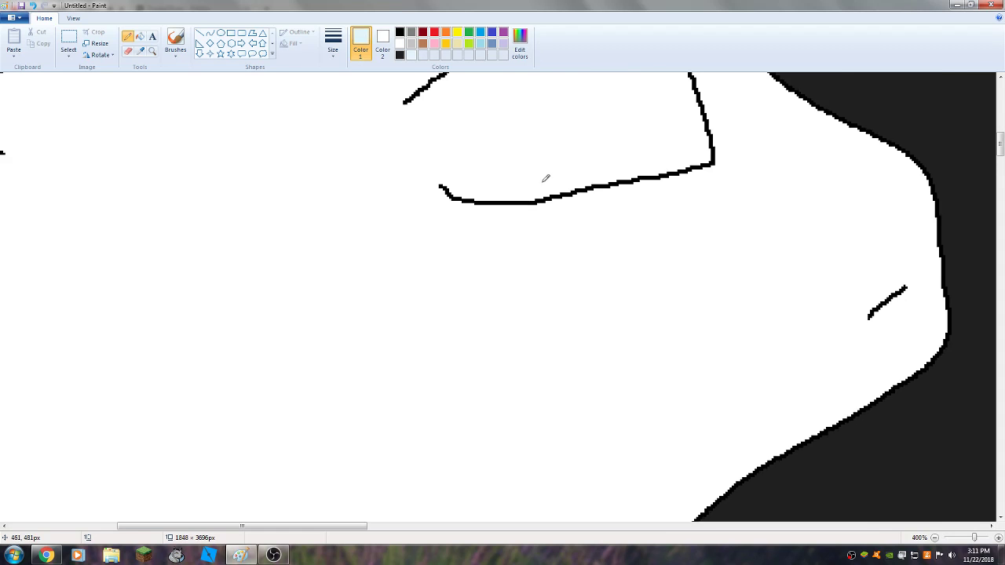
mouse_move(481, 323)
left_mouse_down()
mouse_move(479, 313)
mouse_move(496, 322)
mouse_move(504, 308)
left_mouse_up()
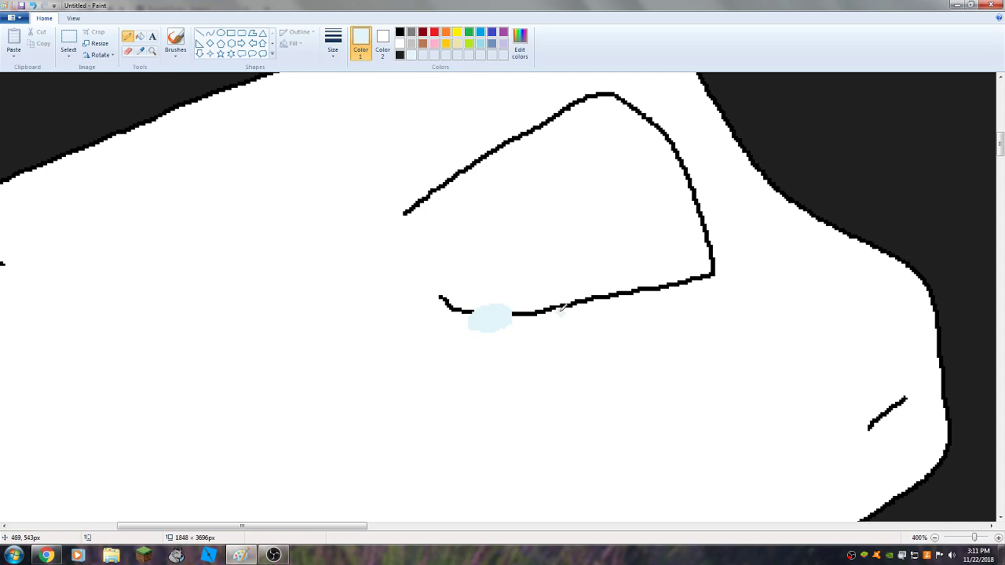
mouse_move(558, 309)
left_mouse_down()
mouse_move(579, 297)
mouse_move(566, 313)
mouse_move(567, 297)
mouse_move(578, 314)
mouse_move(588, 300)
left_mouse_up()
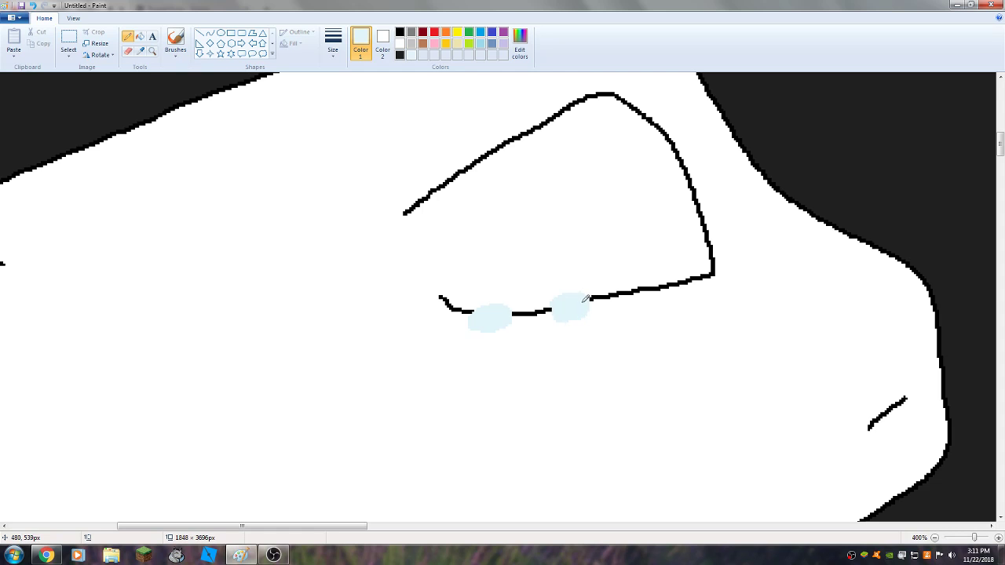
- Mix a greyish blue custom colour with red 177, green 210 and blue 214 and make it the drawing colour
left_click(520, 43)
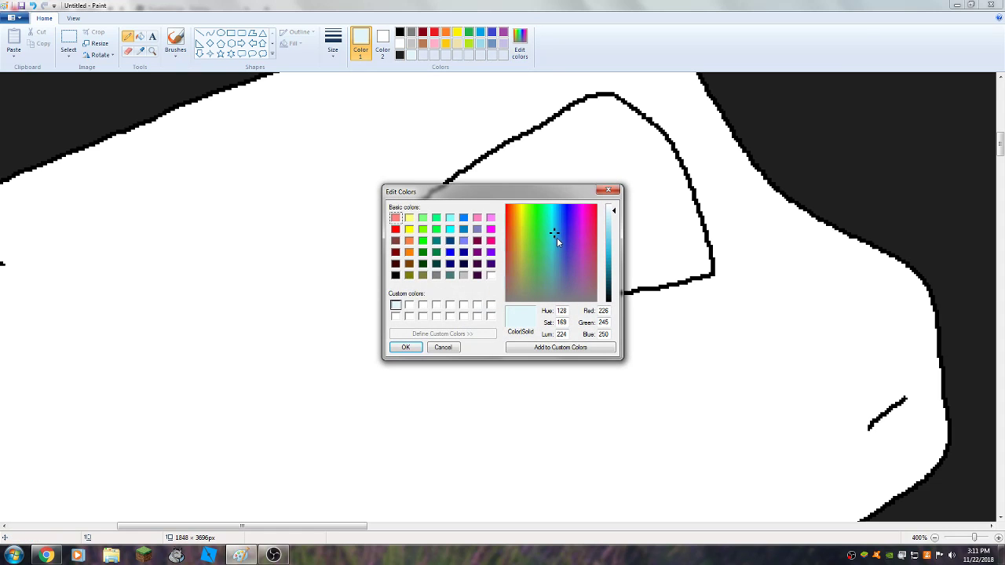
left_click_drag(556, 236, 553, 273)
left_click_drag(602, 218, 609, 228)
left_click(560, 347)
left_click(406, 347)
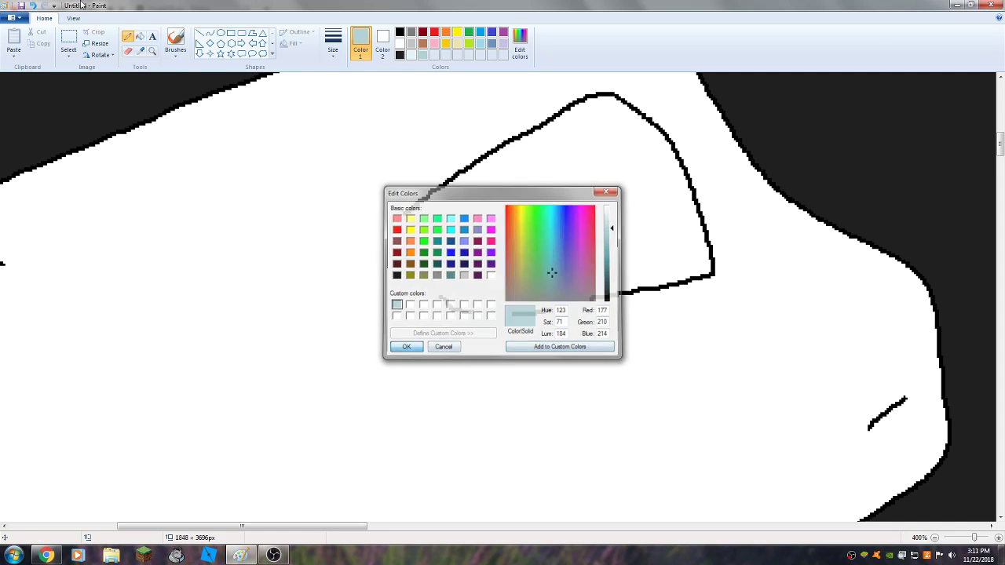
- Fill both tear blobs on the eye's lower line with the greyish blue colour
left_click(140, 37)
left_click(500, 315)
left_click(566, 303)
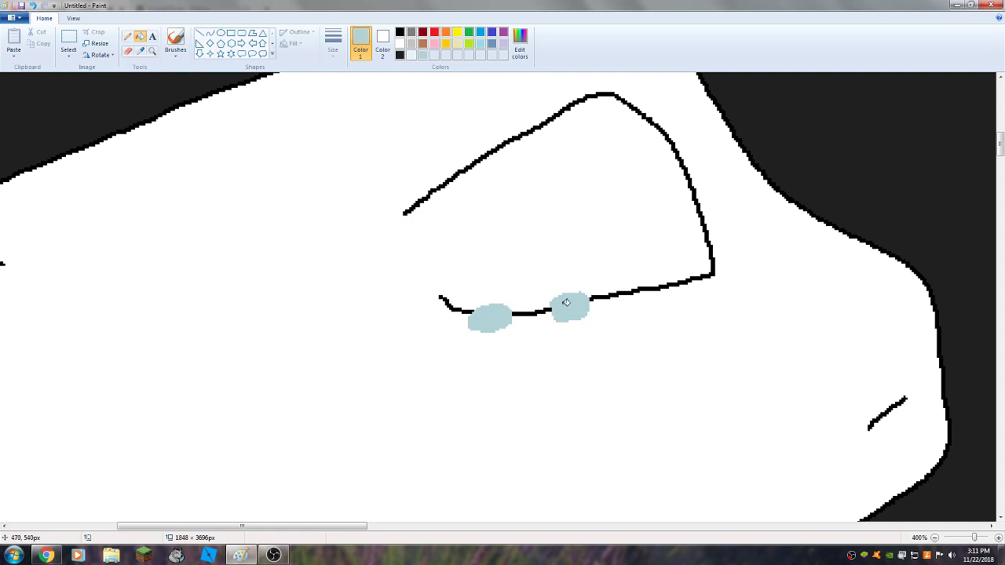
- Draw a smaller greyish blue tear blob with the Pencil between the two larger ones
left_click(127, 37)
scroll(417, 239, "down", 3)
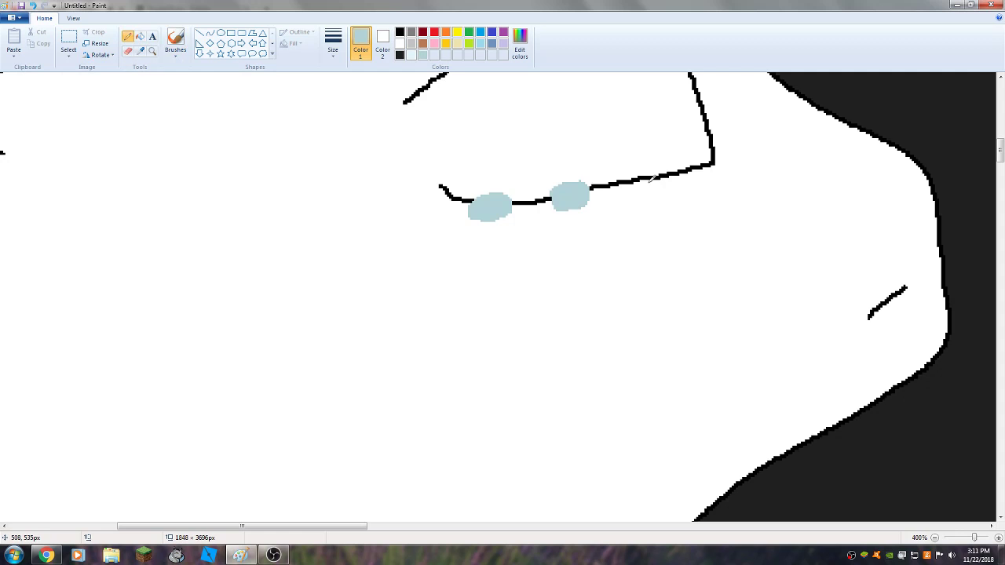
left_click_drag(533, 201, 529, 201)
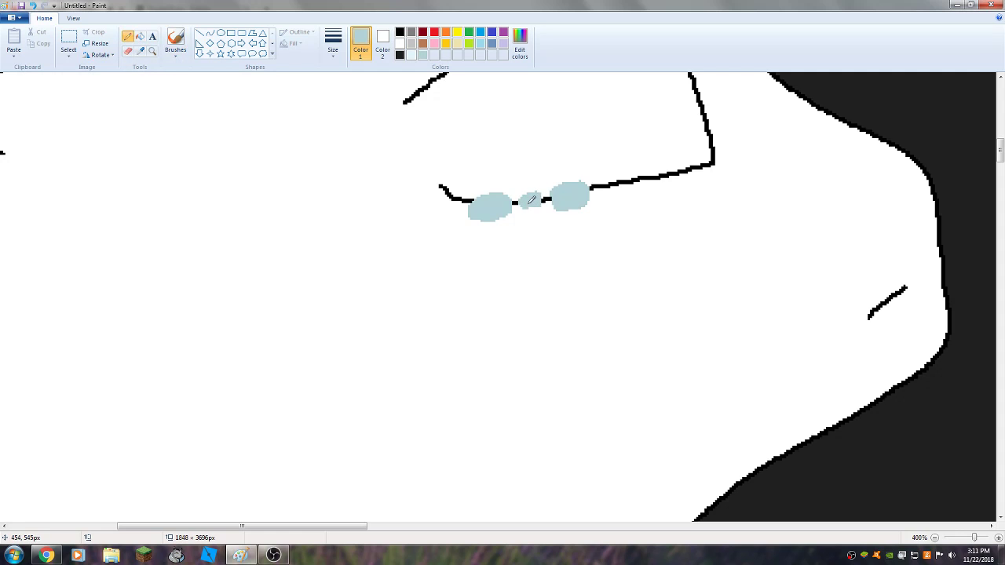
- Draw thin greyish blue tear streams from the three blobs down the cheek, merging into one line that reaches the jaw
left_click(333, 44)
left_click(360, 87)
scroll(538, 225, "down", 3)
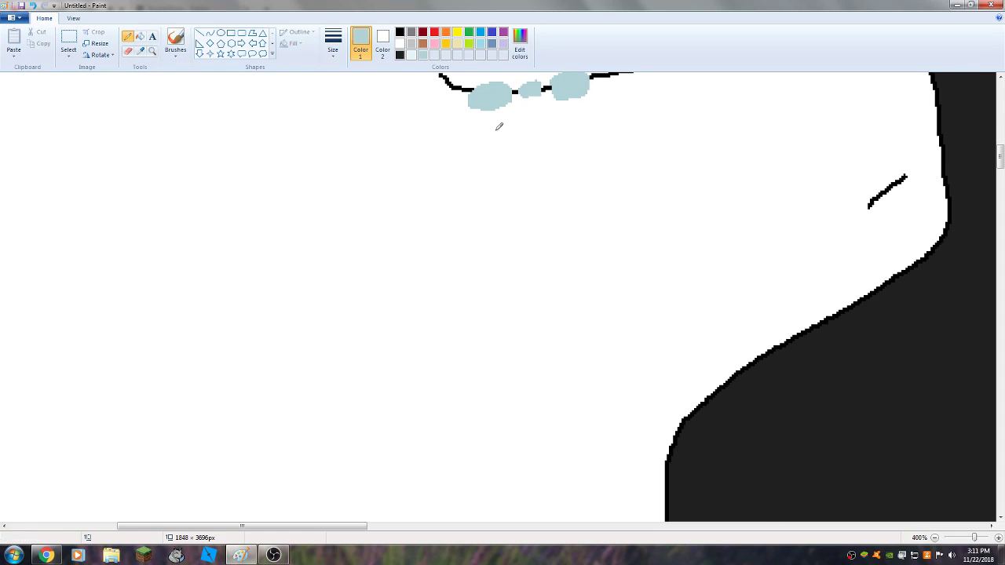
mouse_move(488, 103)
left_mouse_down()
mouse_move(530, 149)
mouse_move(696, 405)
left_mouse_up()
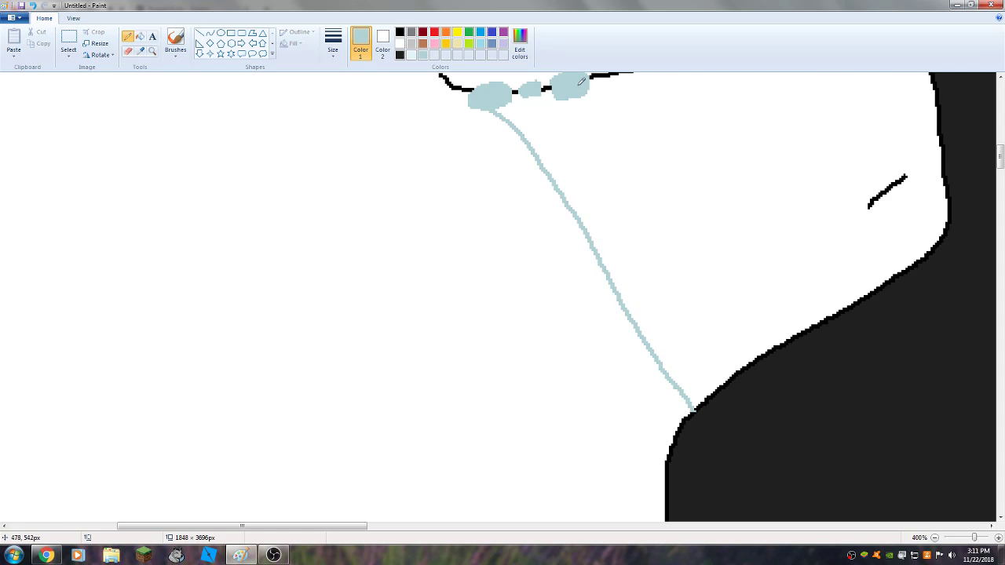
left_click_drag(581, 81, 579, 213)
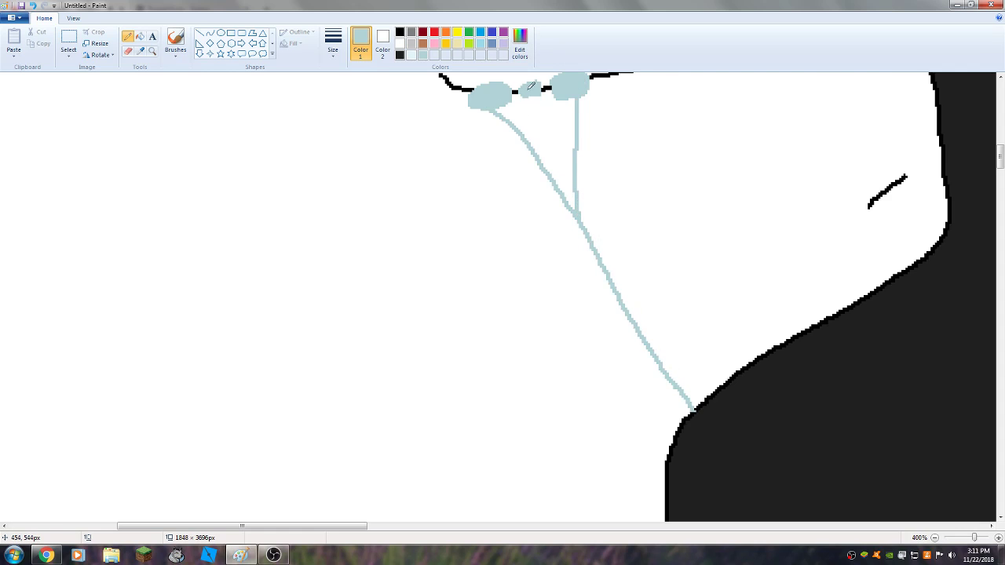
left_click_drag(530, 88, 554, 173)
mouse_move(566, 101)
left_mouse_down()
mouse_move(566, 195)
mouse_move(570, 205)
mouse_move(576, 193)
mouse_move(574, 210)
mouse_move(594, 224)
mouse_move(625, 278)
mouse_move(659, 350)
left_mouse_up()
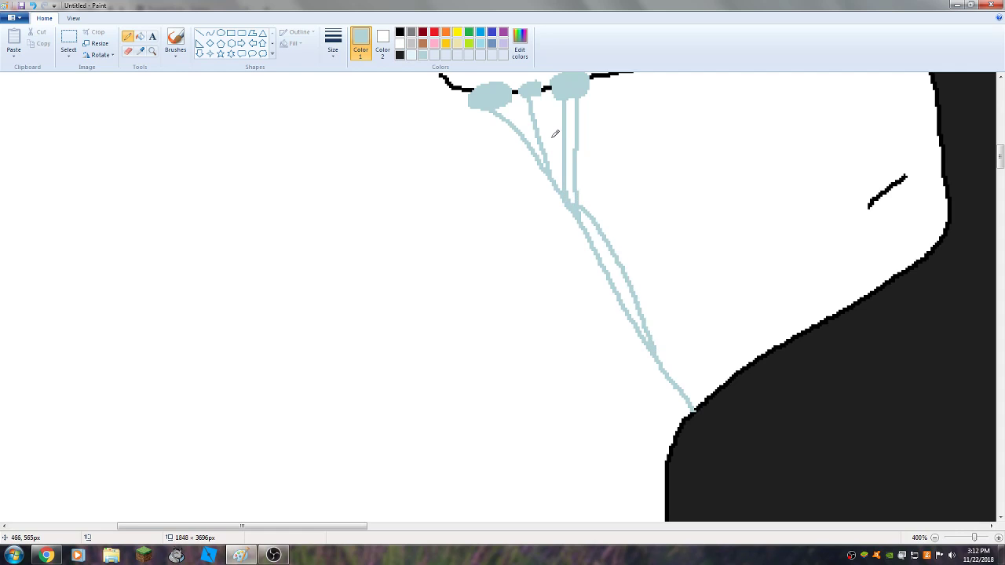
- Undo the last tear stream, then draw one more from the rightmost blob and two from the leftmost blob into the main stream
key("ctrl+z")
left_click_drag(581, 91, 603, 250)
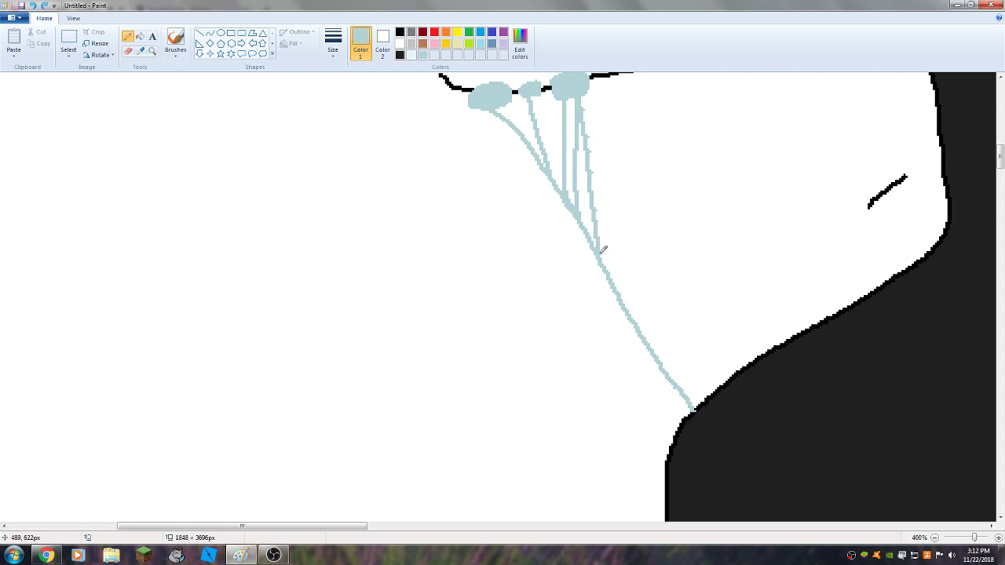
left_click_drag(502, 102, 542, 146)
left_click_drag(481, 104, 589, 240)
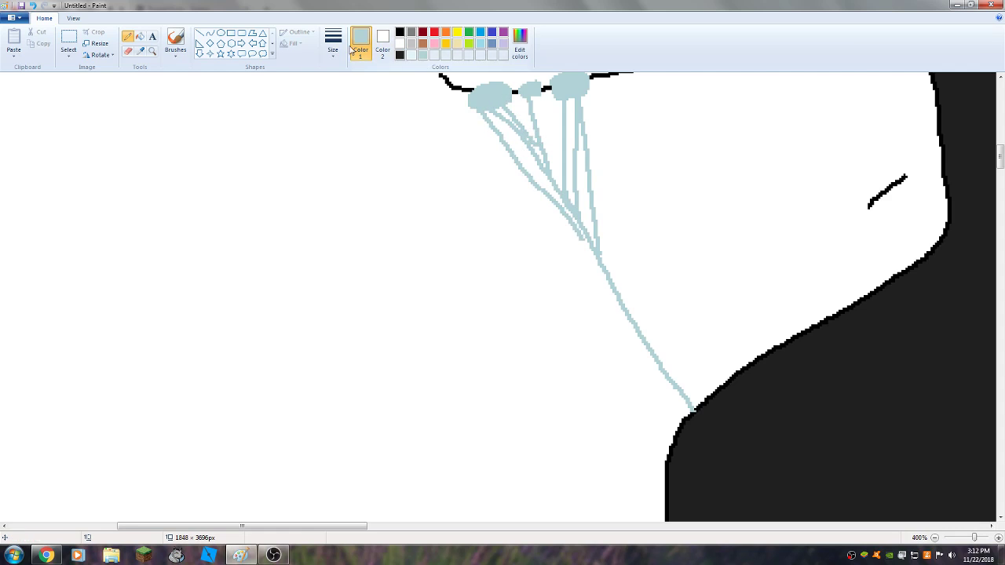
- Set the Pencil to the second-thinnest line width and make black the drawing colour
left_click(333, 44)
left_click(357, 72)
left_click(333, 43)
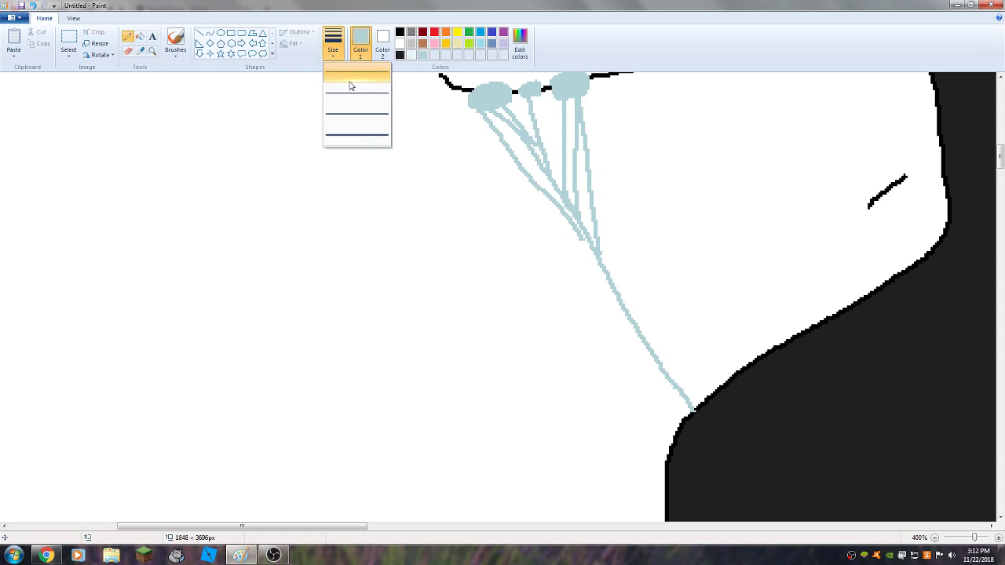
left_click(360, 95)
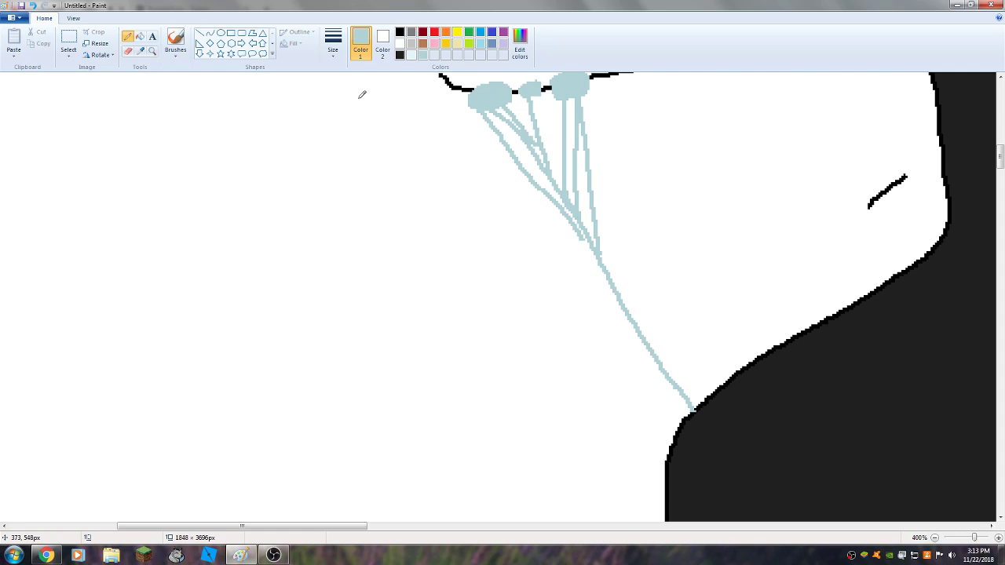
scroll(493, 140, "up", 2)
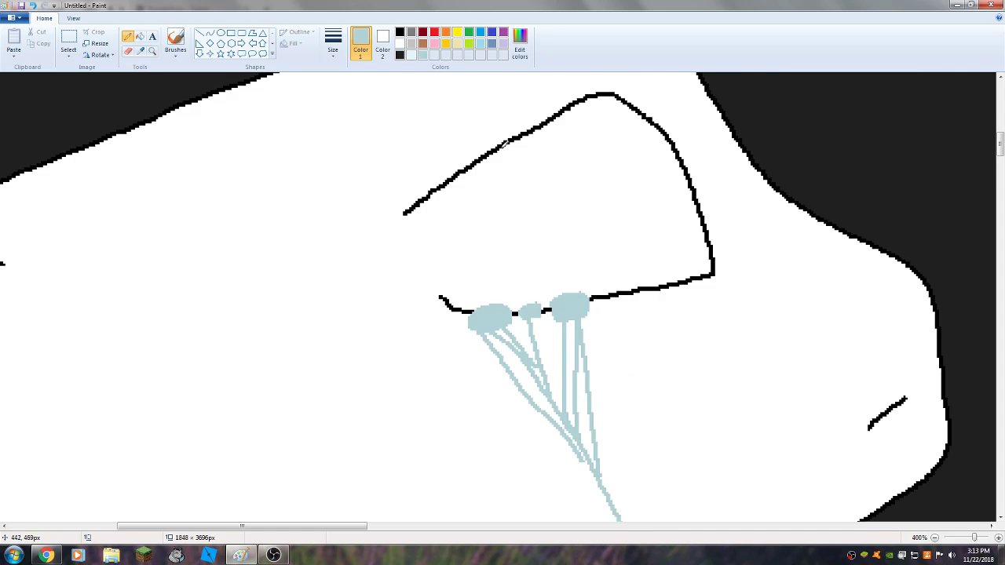
scroll(500, 165, "down", 1)
scroll(500, 170, "up", 1)
left_click(399, 31)
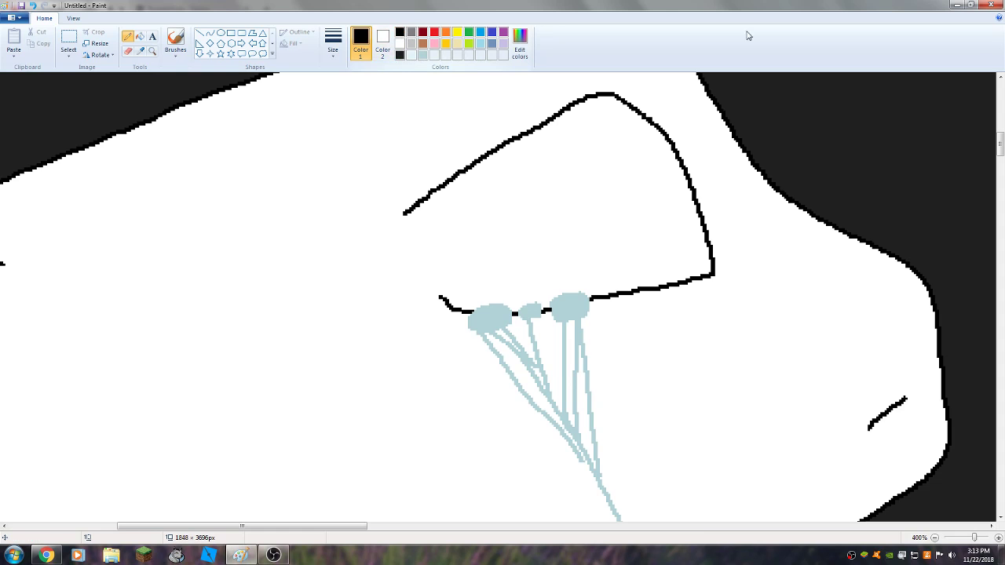
- Switch to YouTube in the browser, skip the advert and return to the Paint drawing
left_click(954, 5)
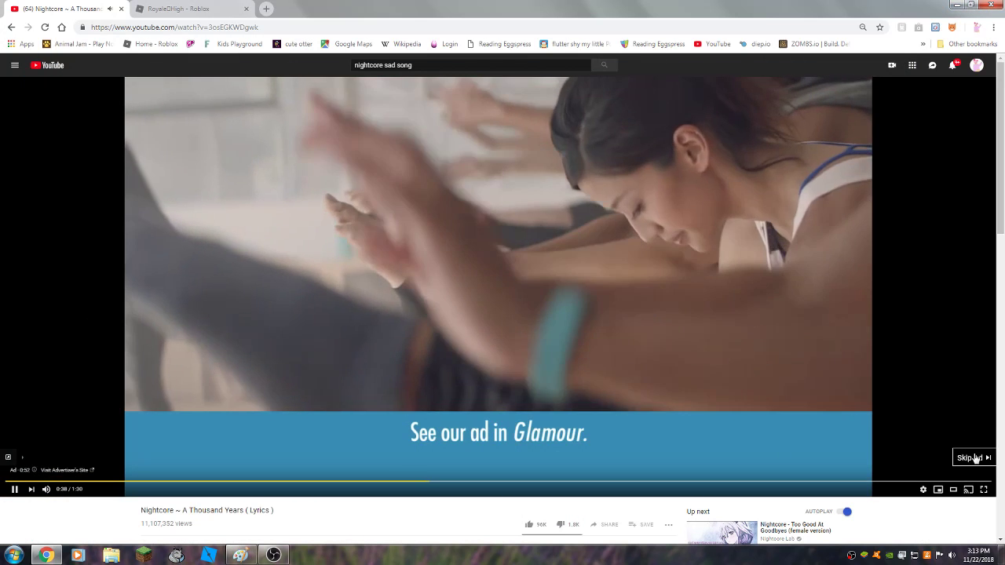
left_click(971, 460)
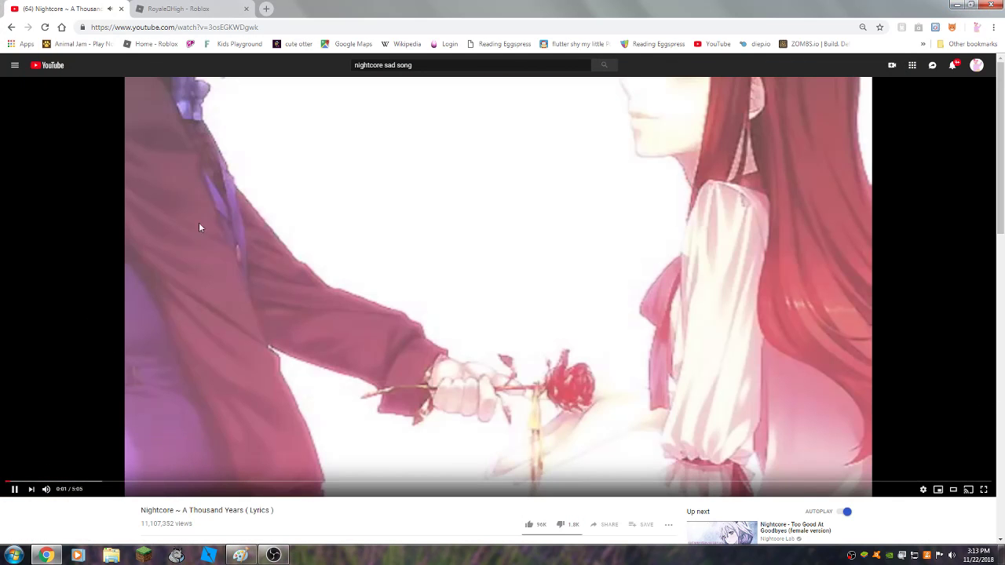
left_click(244, 554)
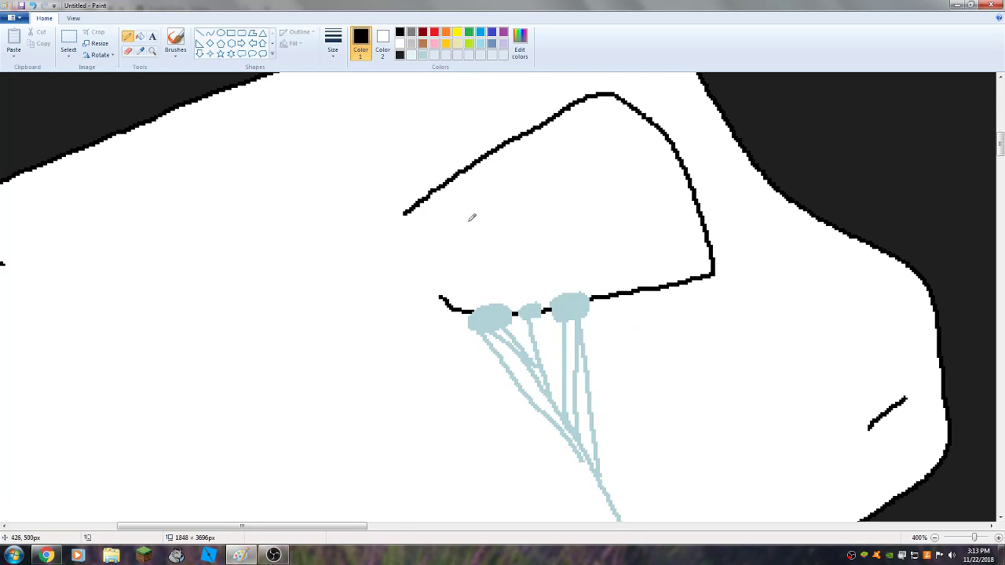
- Outline the iris from the upper eyelid with a curved black line, and divide it with an inner curve and a short connecting line
mouse_move(530, 131)
left_mouse_down()
mouse_move(662, 253)
mouse_move(689, 260)
mouse_move(704, 215)
left_mouse_up()
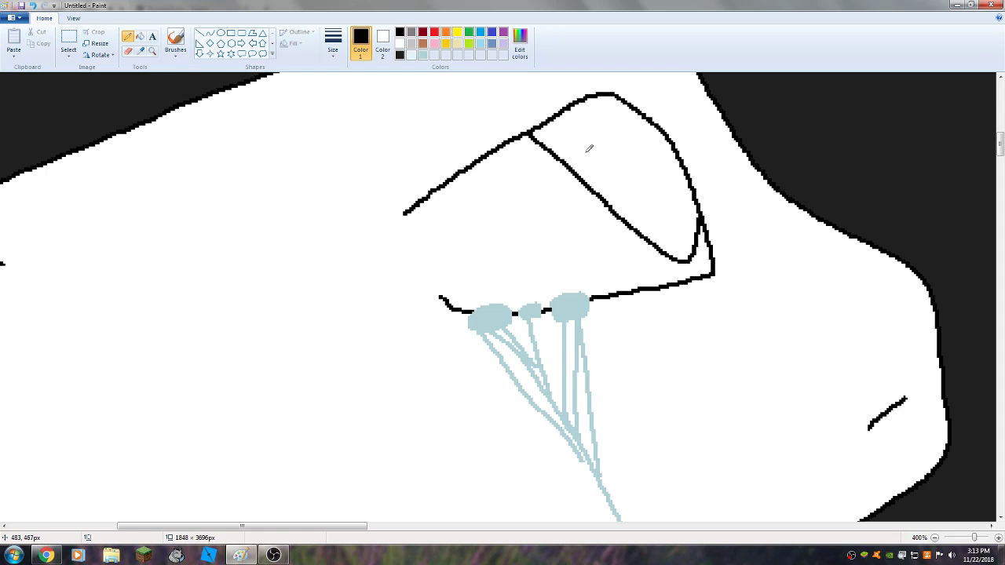
mouse_move(564, 110)
left_mouse_down()
mouse_move(667, 175)
mouse_move(673, 140)
left_mouse_up()
key("ctrl+z")
left_click_drag(572, 103, 695, 197)
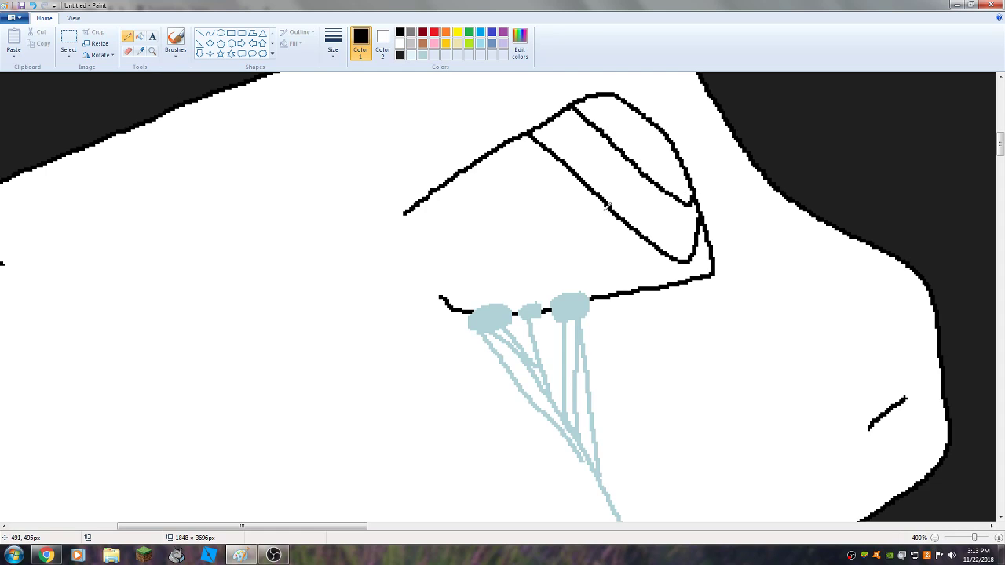
left_click_drag(610, 194, 625, 150)
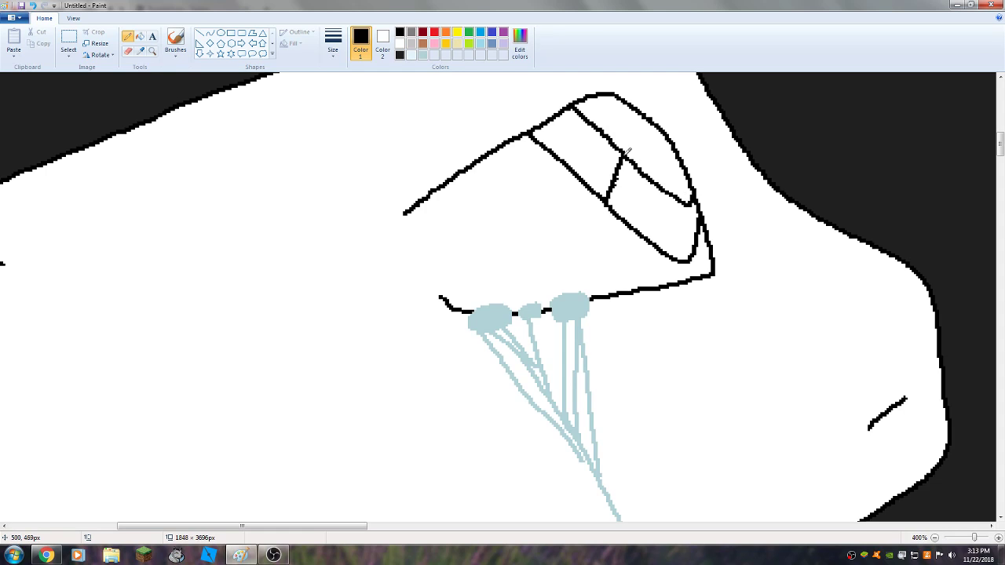
- Fill the two upper sections of the iris with black, leaving the lower section white
left_click(140, 36)
left_click(585, 141)
left_click(640, 114)
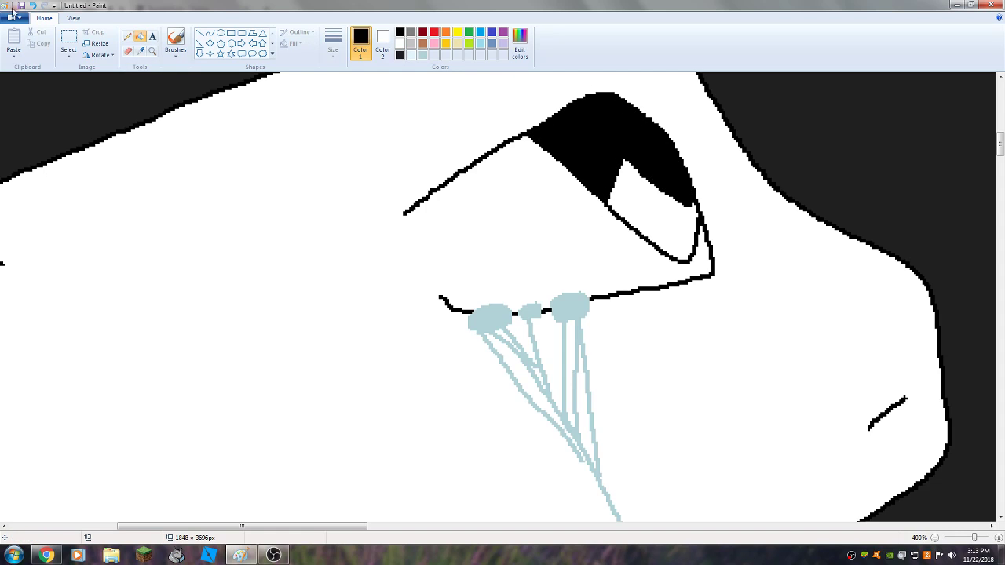
- Fill the lower section of the iris with green
left_click(127, 36)
left_click(336, 50)
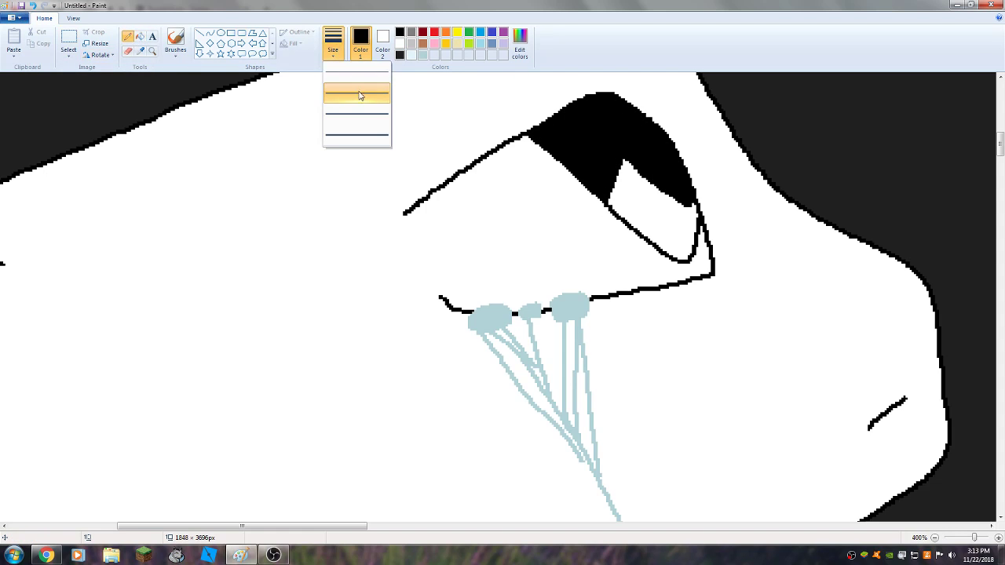
left_click(359, 94)
left_click(140, 37)
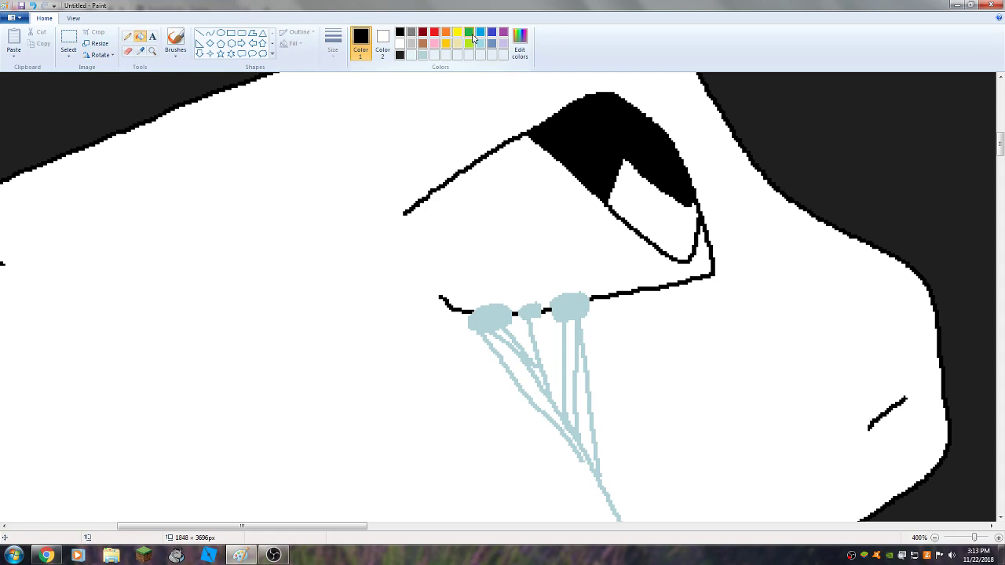
left_click(472, 34)
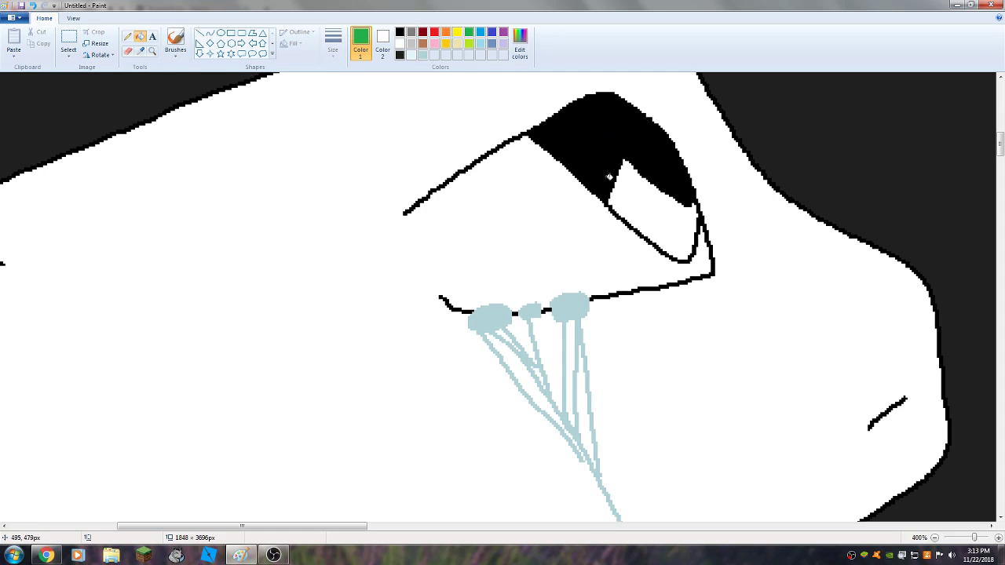
left_click(629, 183)
scroll(603, 191, "up", 3)
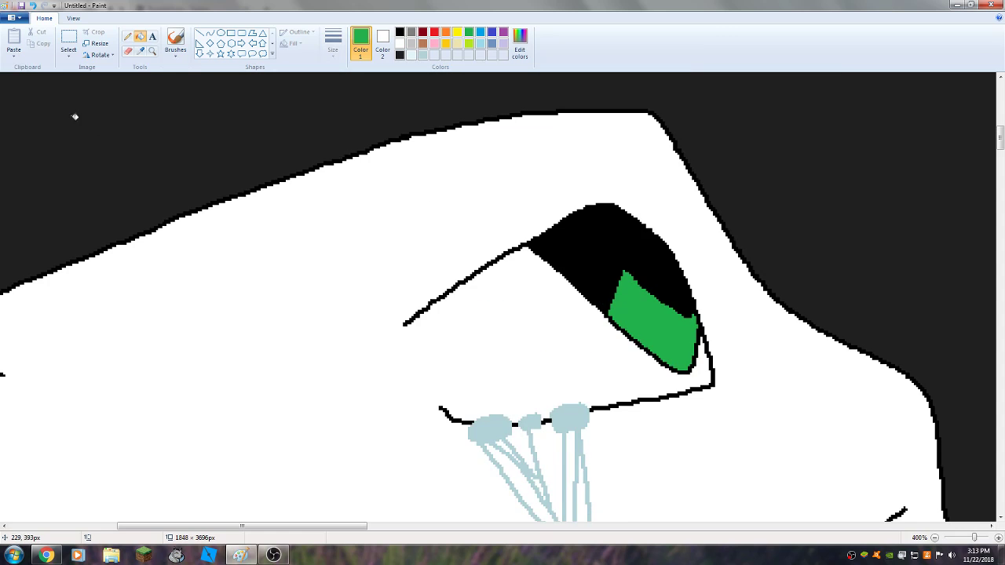
- Draw a notched black-filled eyelash at the outer end of the upper eyelid and a black crease line above the eye
left_click(128, 36)
left_click(333, 43)
left_click(356, 93)
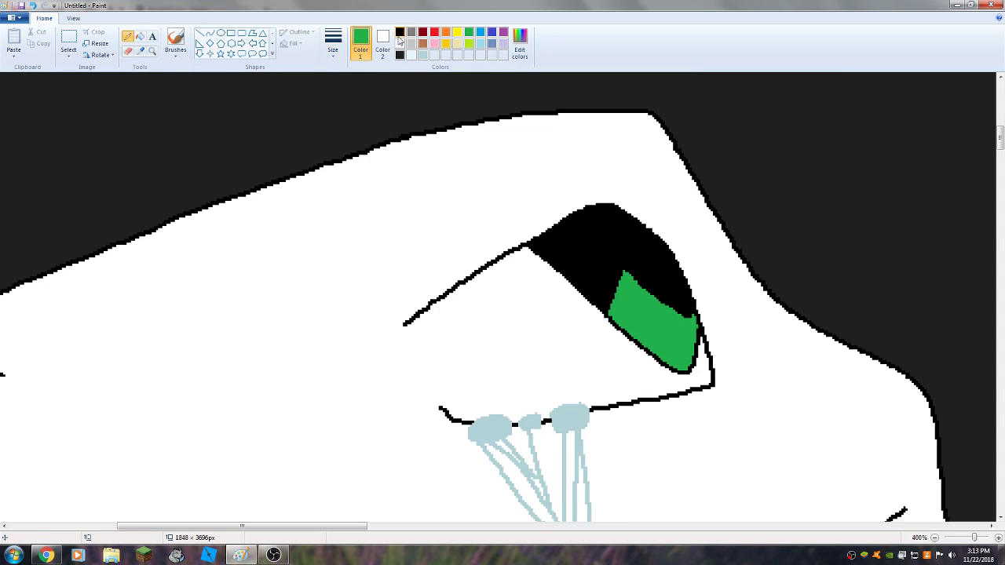
left_click(399, 32)
mouse_move(531, 241)
left_mouse_down()
mouse_move(460, 266)
mouse_move(390, 273)
mouse_move(404, 294)
mouse_move(383, 306)
mouse_move(416, 316)
left_mouse_up()
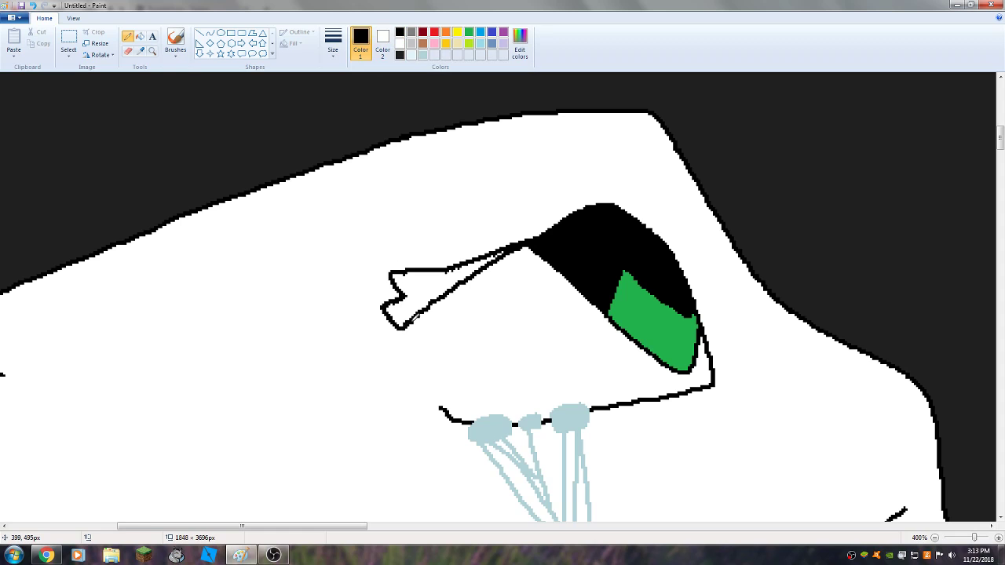
mouse_move(475, 250)
left_mouse_down()
mouse_move(609, 169)
mouse_move(577, 191)
left_mouse_up()
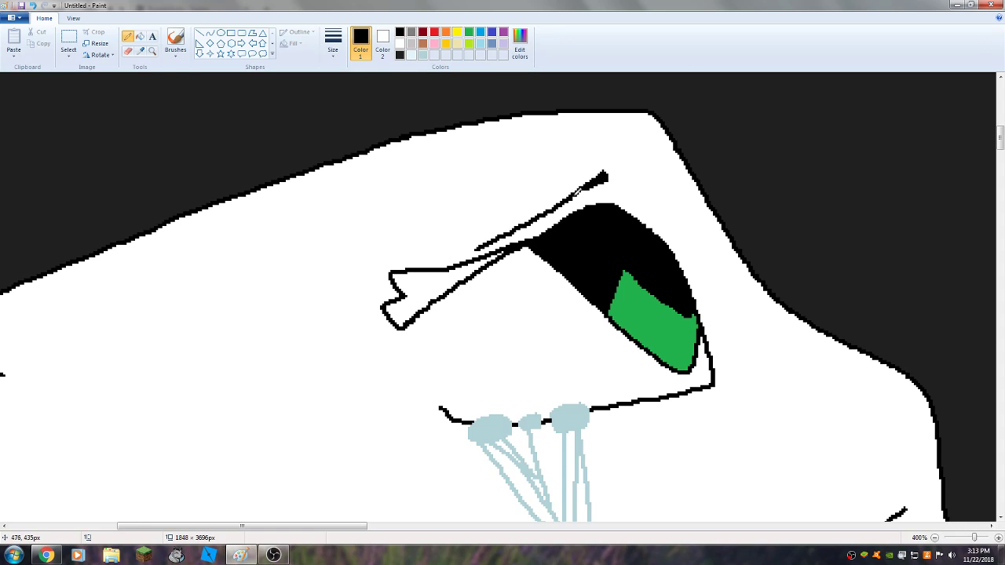
scroll(588, 228, "down", 1)
scroll(587, 228, "up", 1)
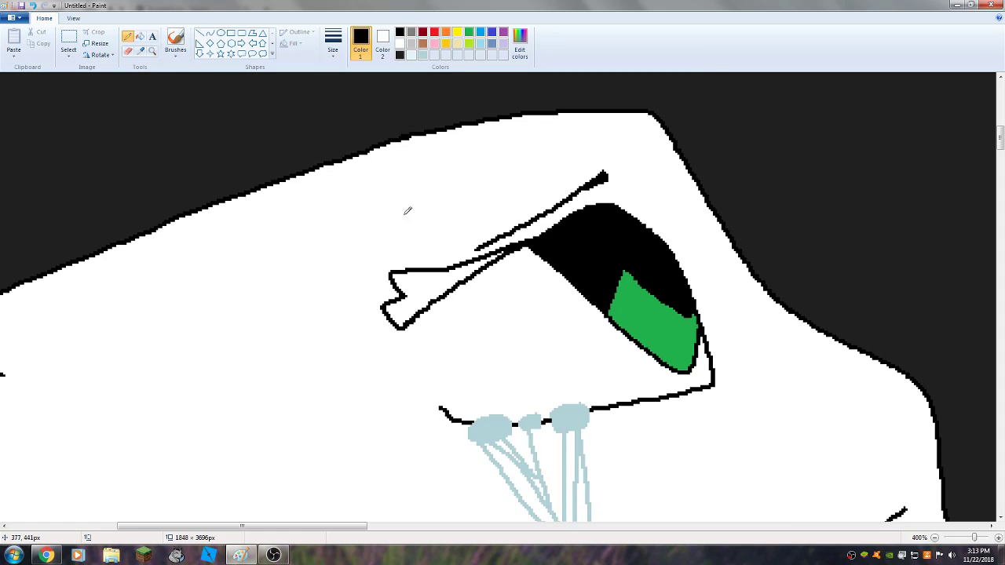
left_click(140, 36)
left_click(434, 285)
- Add white highlights to the eye with the thickest Pencil: a white-filled arch at the iris edge and two small spots
left_click(127, 36)
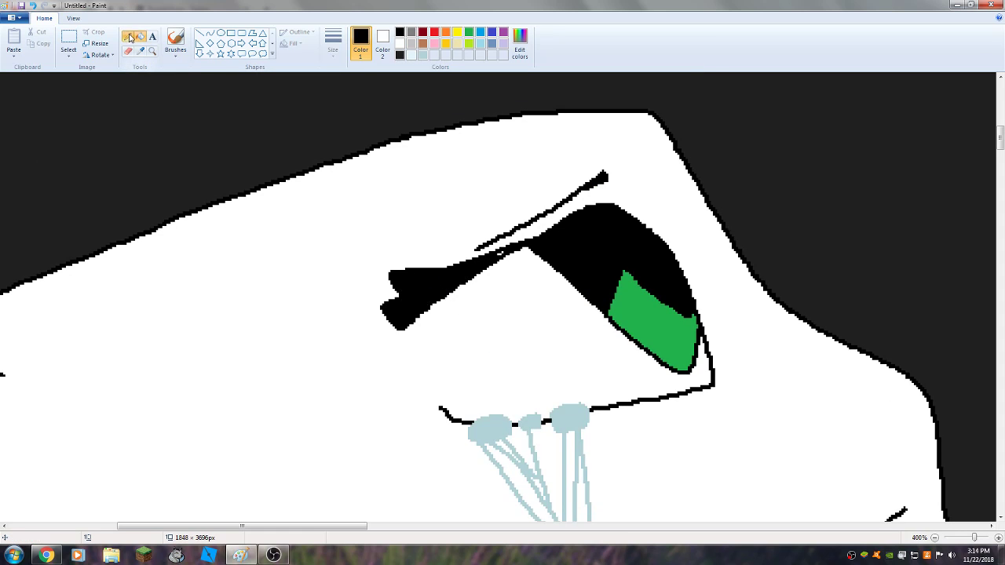
left_click(342, 50)
left_click(357, 122)
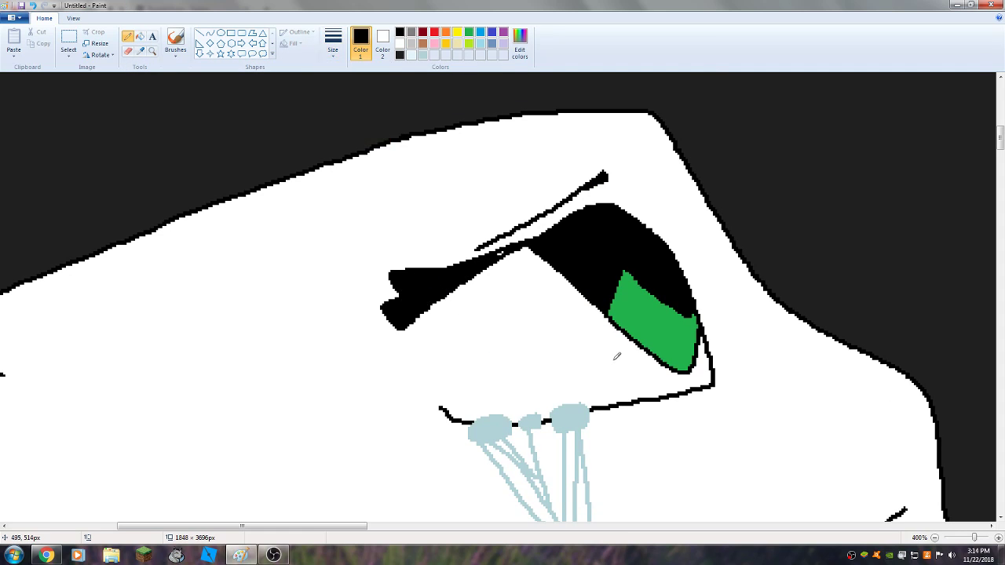
mouse_move(559, 271)
left_mouse_down()
mouse_move(583, 245)
mouse_move(620, 267)
mouse_move(598, 300)
mouse_move(642, 269)
mouse_move(628, 280)
left_mouse_up()
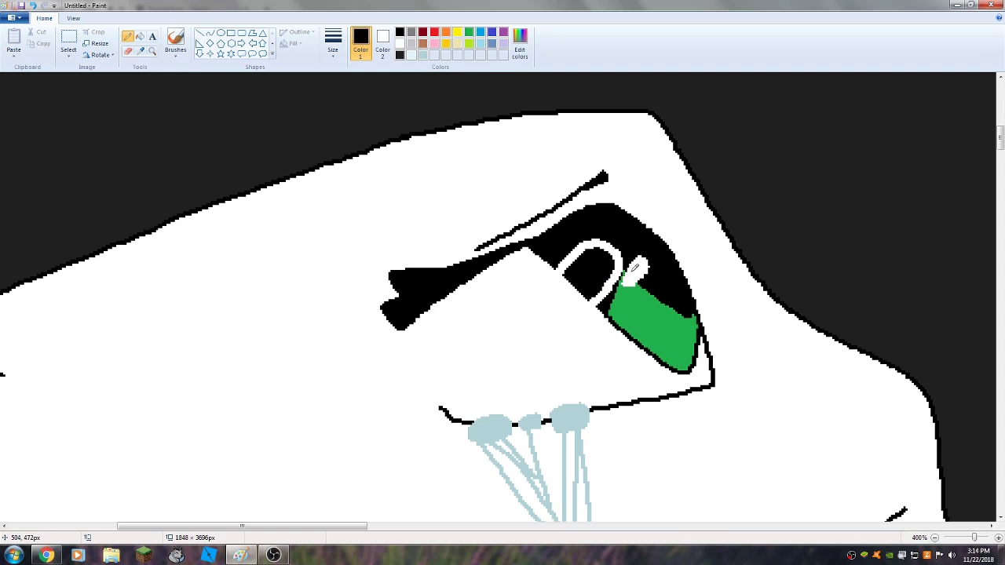
left_click_drag(683, 329, 681, 339)
left_click(140, 36)
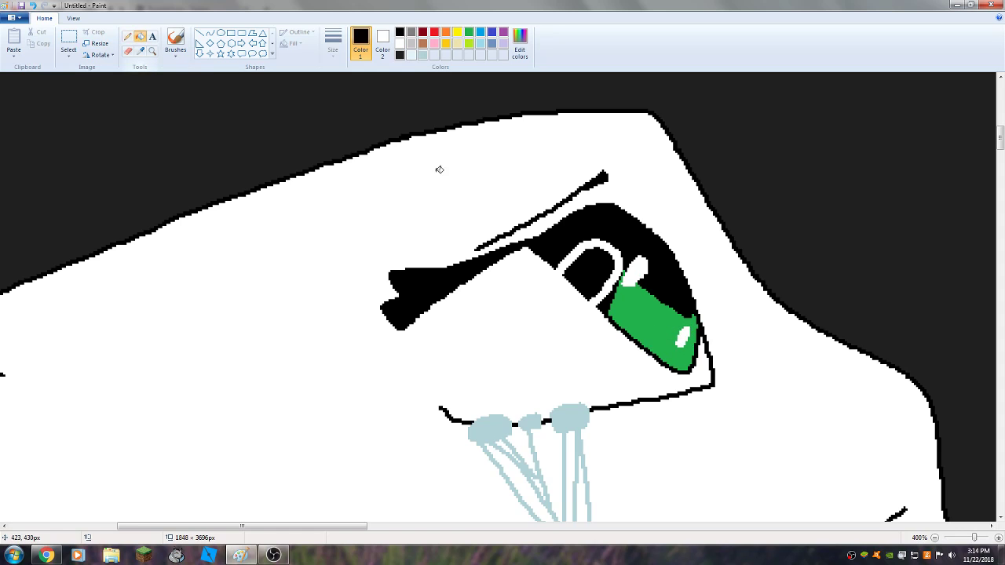
right_click(589, 269)
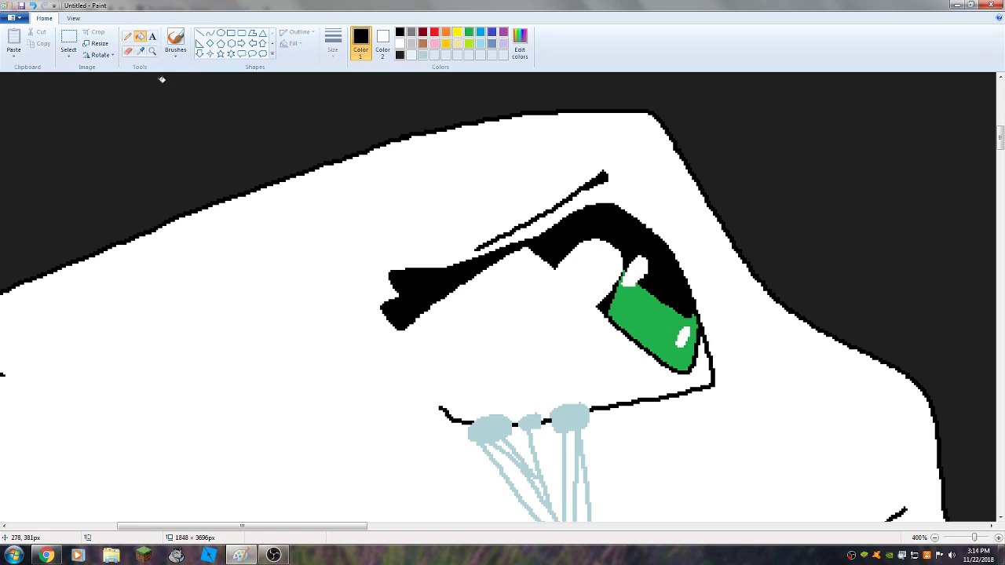
- With a thin black Pencil, outline a long hair lock from the top of the forehead past the face to a jagged tip beyond the shoulder
left_click(127, 36)
left_click(333, 43)
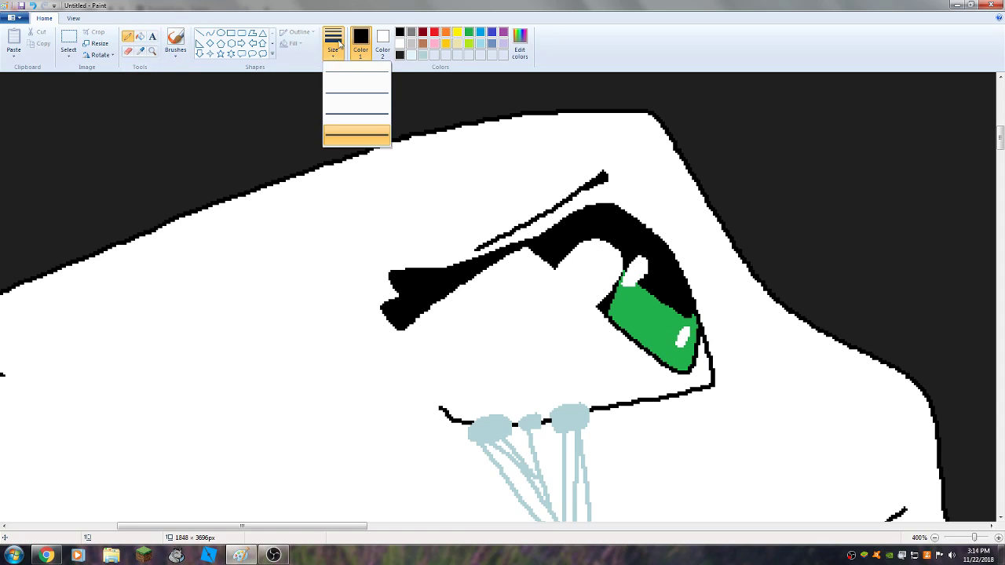
left_click(363, 94)
scroll(658, 257, "down", 5)
scroll(658, 257, "down", 3)
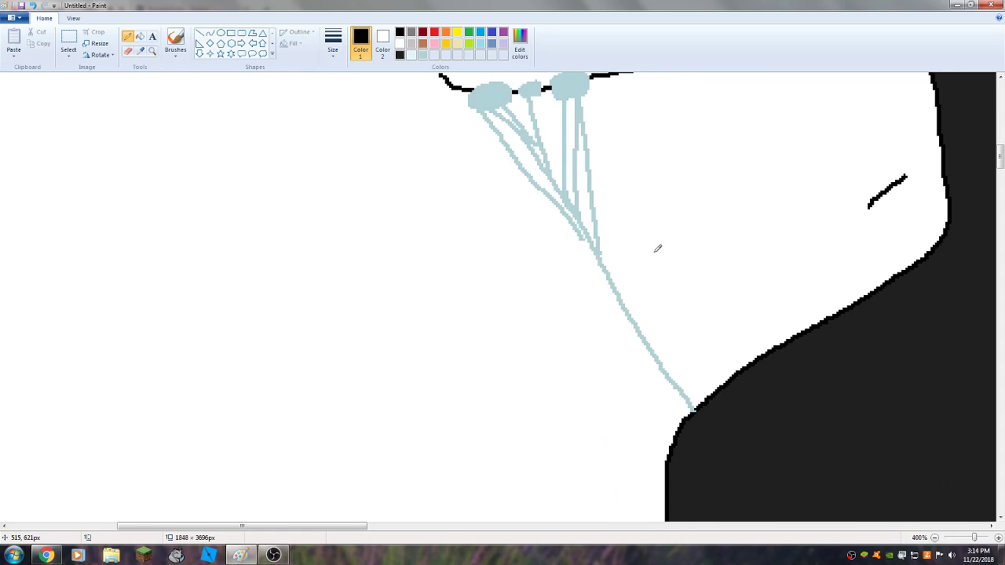
scroll(657, 246, "down", 2, "ctrl")
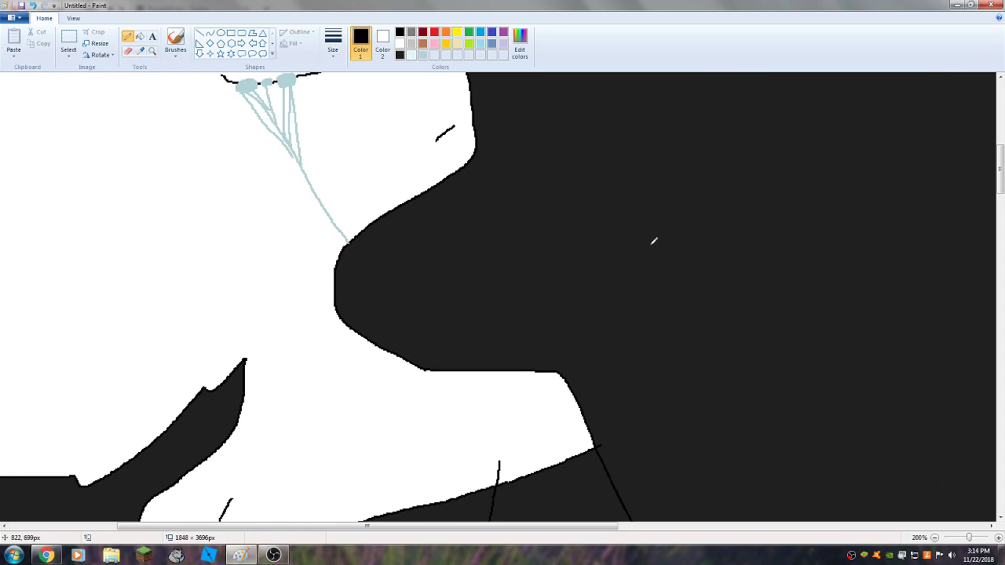
scroll(653, 241, "down", 15)
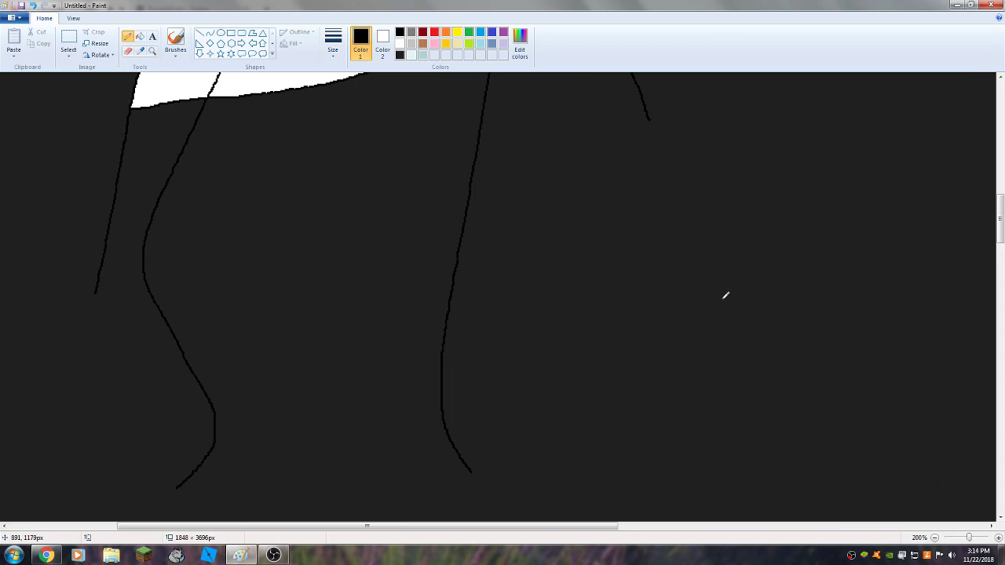
scroll(676, 285, "down", 1, "ctrl")
scroll(605, 267, "up", 10)
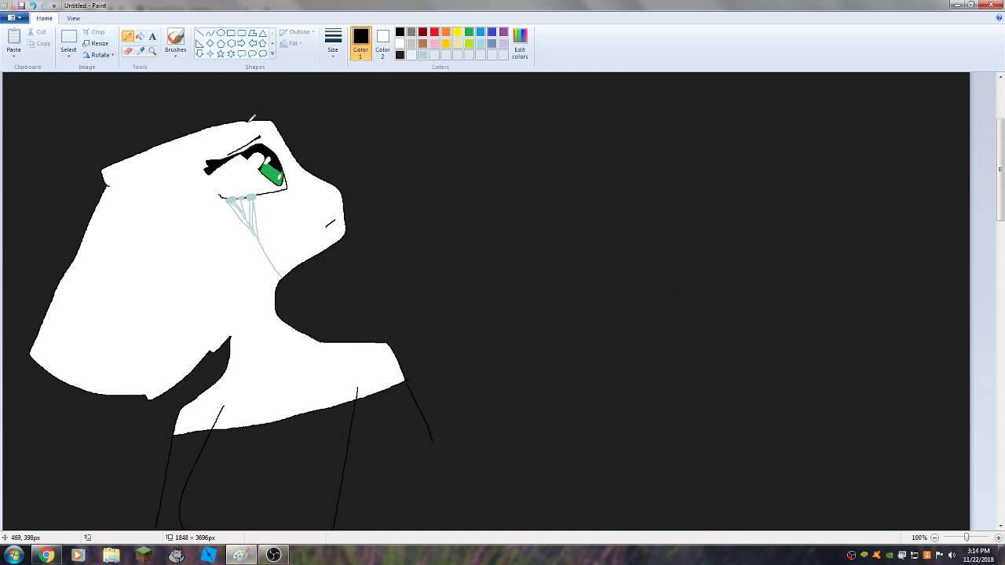
mouse_move(250, 121)
left_mouse_down()
mouse_move(327, 127)
mouse_move(404, 274)
mouse_move(409, 314)
mouse_move(479, 400)
left_mouse_up()
mouse_move(431, 430)
left_mouse_down()
mouse_move(456, 440)
mouse_move(467, 421)
mouse_move(480, 428)
mouse_move(475, 412)
left_mouse_up()
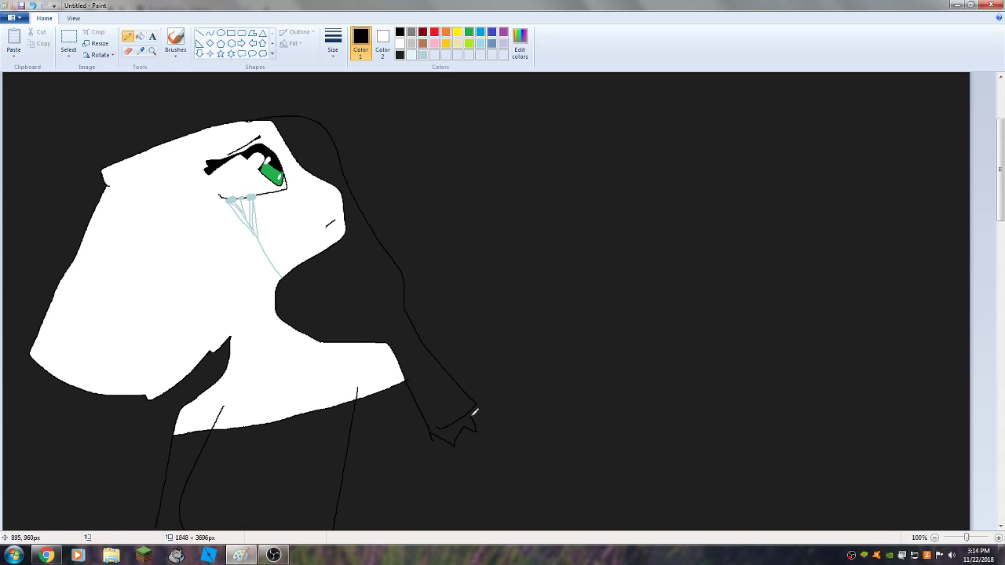
- Fill the hair lock in front of the face with light pink
left_click(333, 44)
left_click(366, 137)
left_click(140, 36)
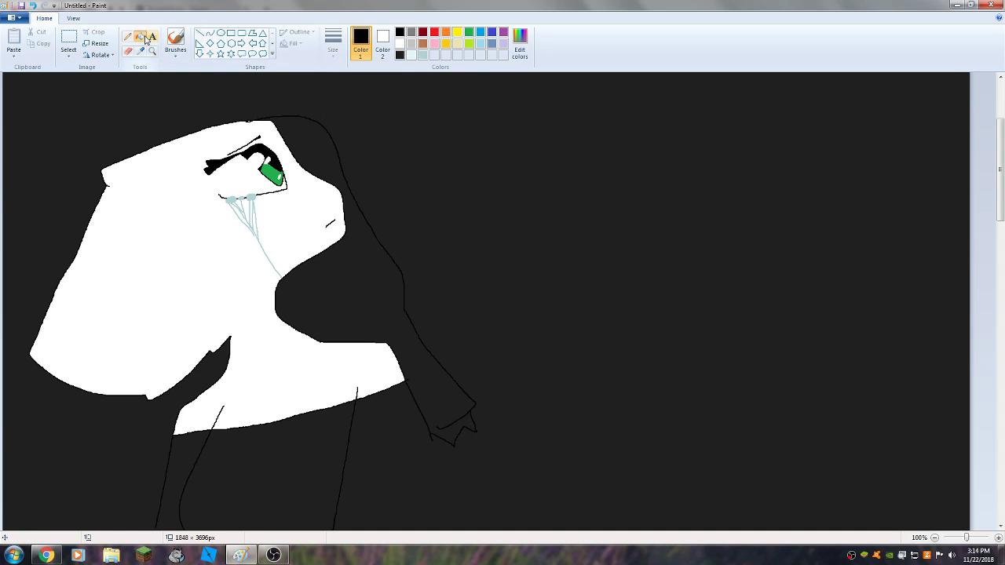
left_click(435, 44)
left_click(370, 257)
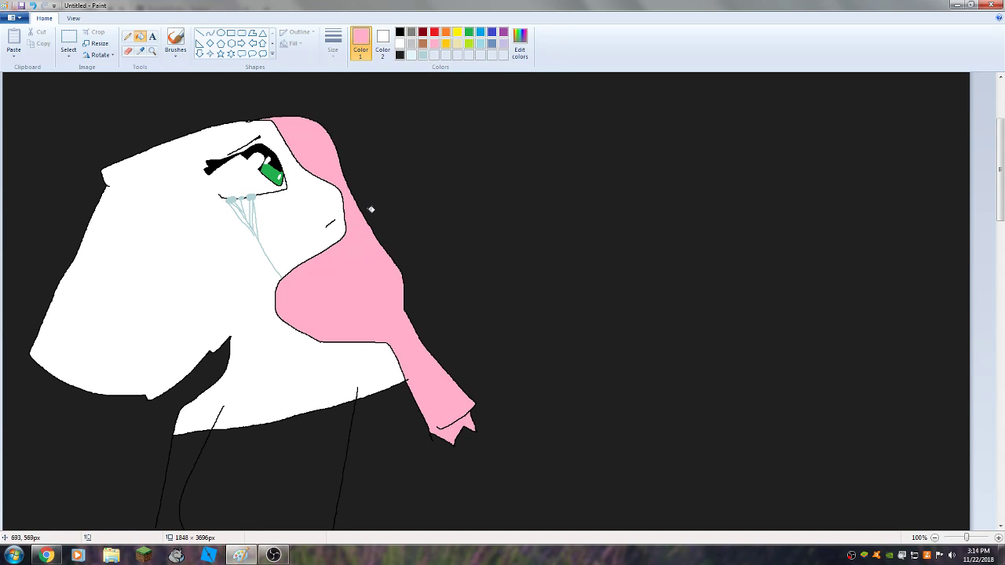
- Cover the black line crossing the hair tip with light pink strokes of the thickest Pencil
left_click(125, 38)
left_click(333, 43)
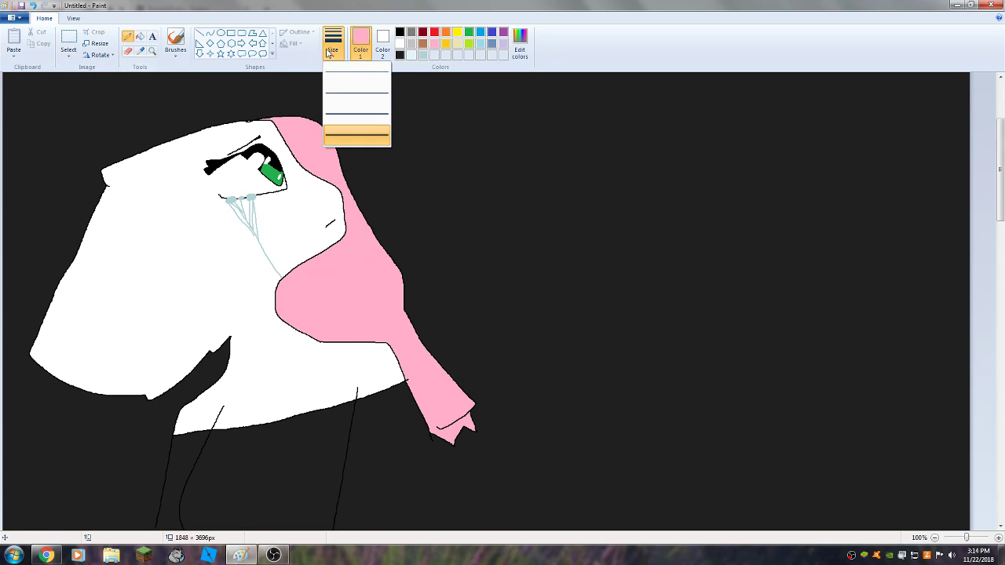
left_click(358, 135)
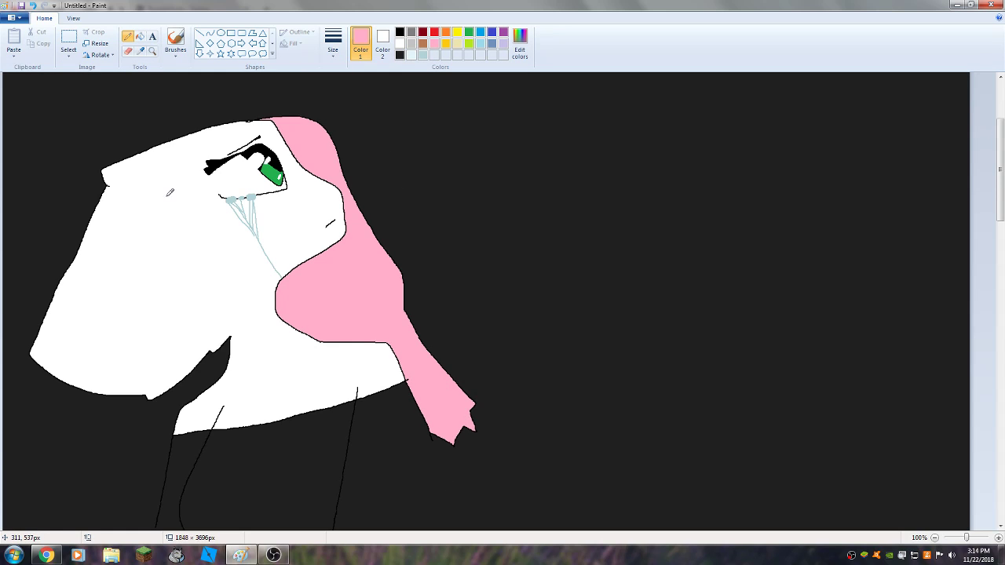
- Set the Pencil to black with the thinnest line for outlining the body
scroll(264, 5, "down", 3)
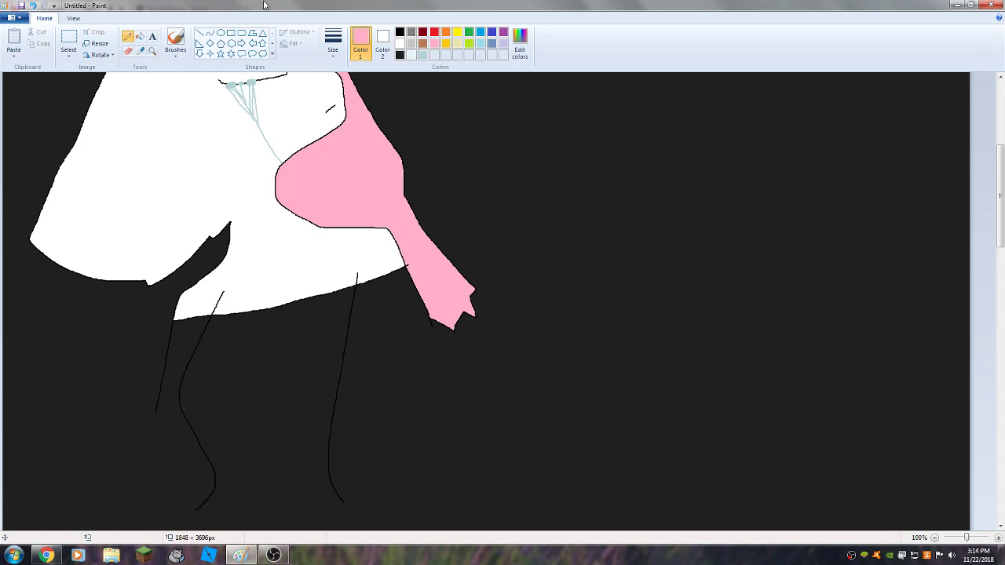
left_click(334, 45)
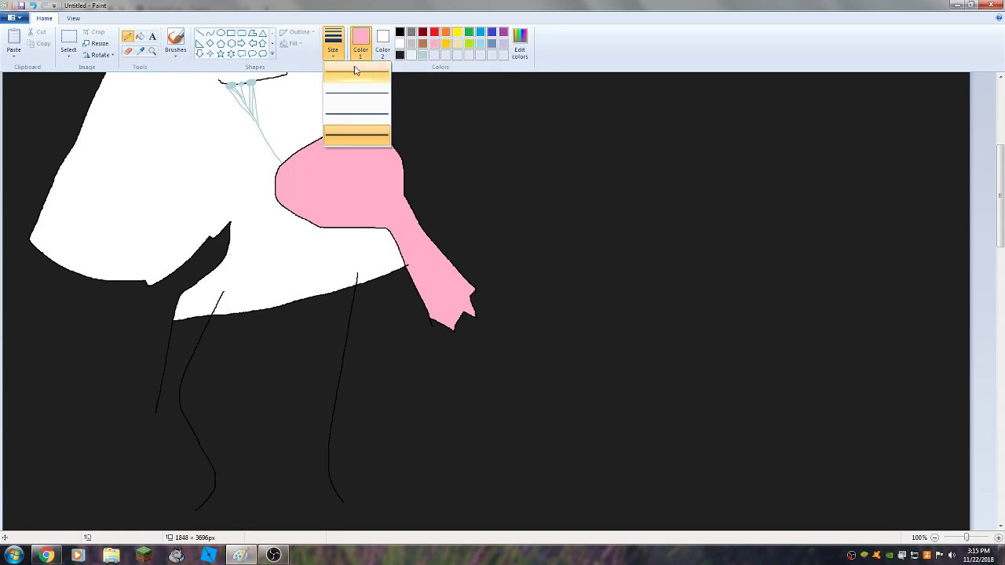
left_click(354, 71)
left_click(400, 33)
scroll(523, 352, "down", 3)
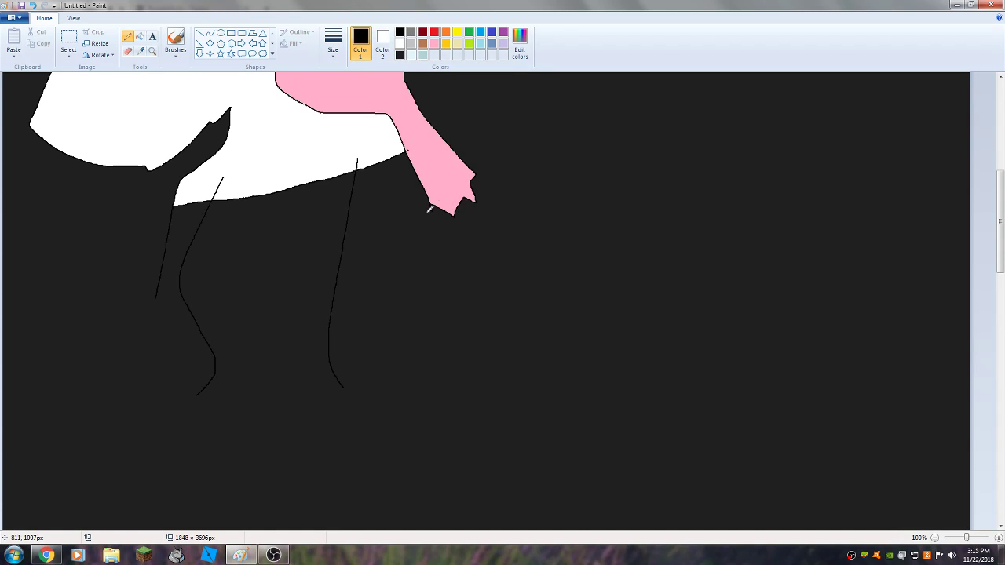
mouse_move(431, 206)
left_mouse_down()
mouse_move(485, 328)
mouse_move(483, 381)
mouse_move(338, 468)
left_mouse_up()
key("ctrl+z")
left_click_drag(432, 206, 522, 363)
key("ctrl+z")
mouse_move(434, 208)
left_mouse_down()
mouse_move(468, 259)
mouse_move(486, 341)
mouse_move(464, 449)
left_mouse_up()
key("ctrl+z")
mouse_move(437, 206)
left_mouse_down()
mouse_move(478, 293)
mouse_move(485, 406)
mouse_move(461, 479)
left_mouse_up()
scroll(417, 291, "down", 3)
scroll(398, 227, "up", 3)
key("ctrl+z")
- Outline a long wide sleeve from below the hair tip, with a rounded cuff and an inner edge running back to the torso
mouse_move(437, 206)
left_mouse_down()
mouse_move(549, 427)
mouse_move(580, 461)
left_mouse_up()
scroll(574, 455, "down", 3)
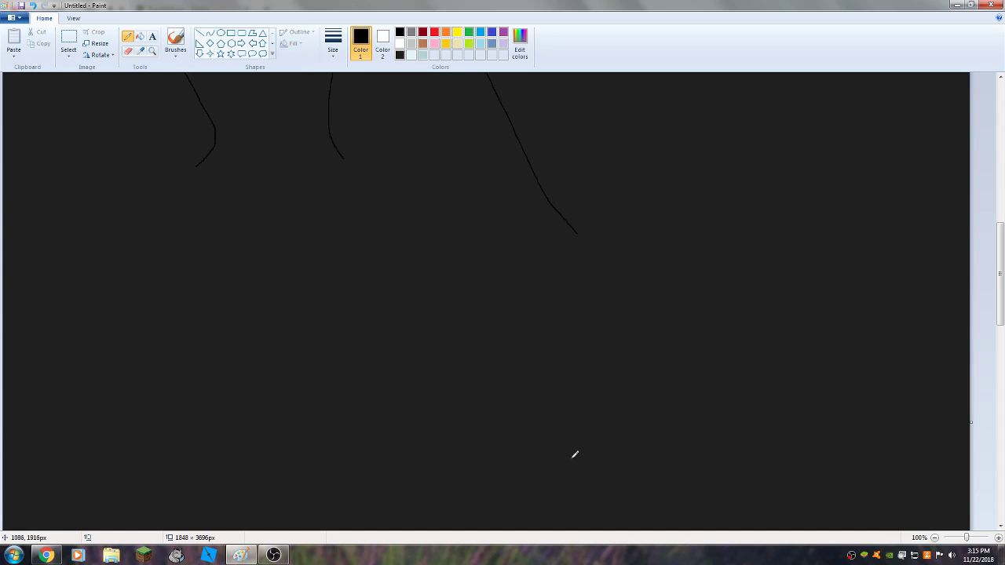
mouse_move(580, 230)
left_mouse_down()
mouse_move(589, 323)
mouse_move(539, 395)
mouse_move(460, 385)
mouse_move(448, 283)
left_mouse_up()
scroll(448, 241, "up", 2)
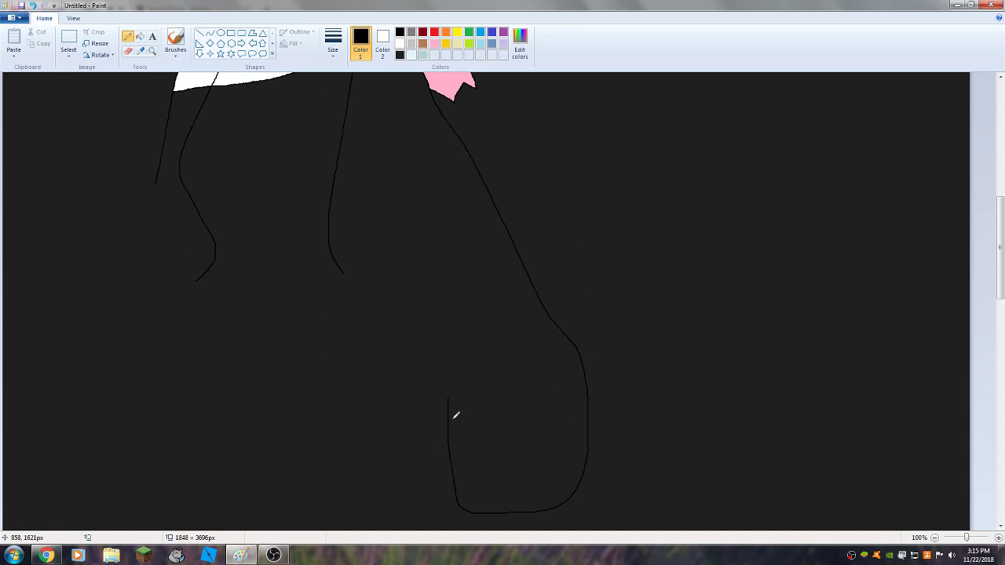
left_click_drag(449, 401, 461, 313)
mouse_move(458, 349)
left_mouse_down()
mouse_move(422, 283)
mouse_move(334, 197)
left_mouse_up()
- Extend the torso from the waist into a flared shirt closed by a curved hem
scroll(369, 219, "down", 2)
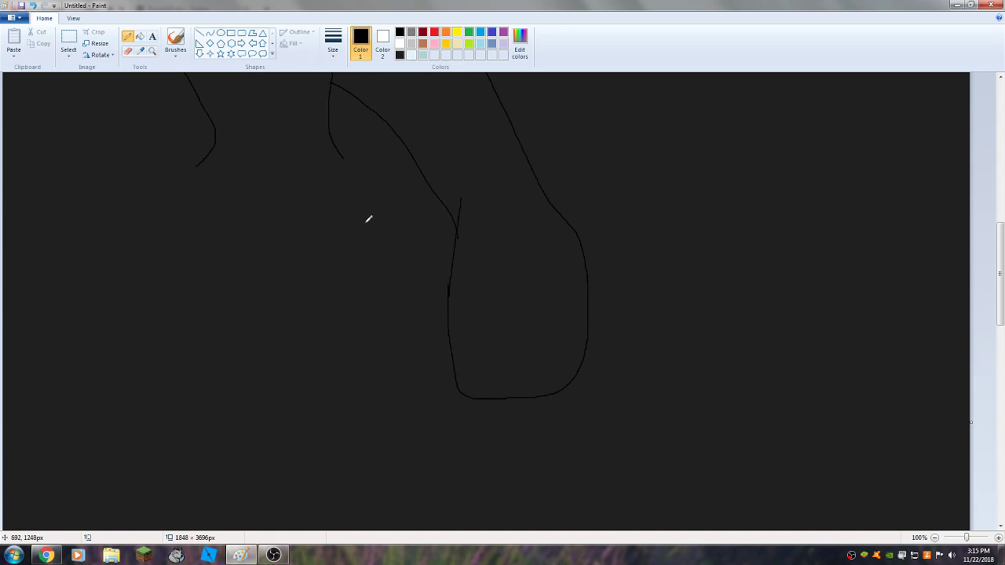
mouse_move(345, 154)
left_mouse_down()
mouse_move(393, 290)
mouse_move(363, 302)
mouse_move(213, 281)
mouse_move(164, 260)
mouse_move(212, 149)
left_mouse_up()
scroll(105, 192, "up", 2)
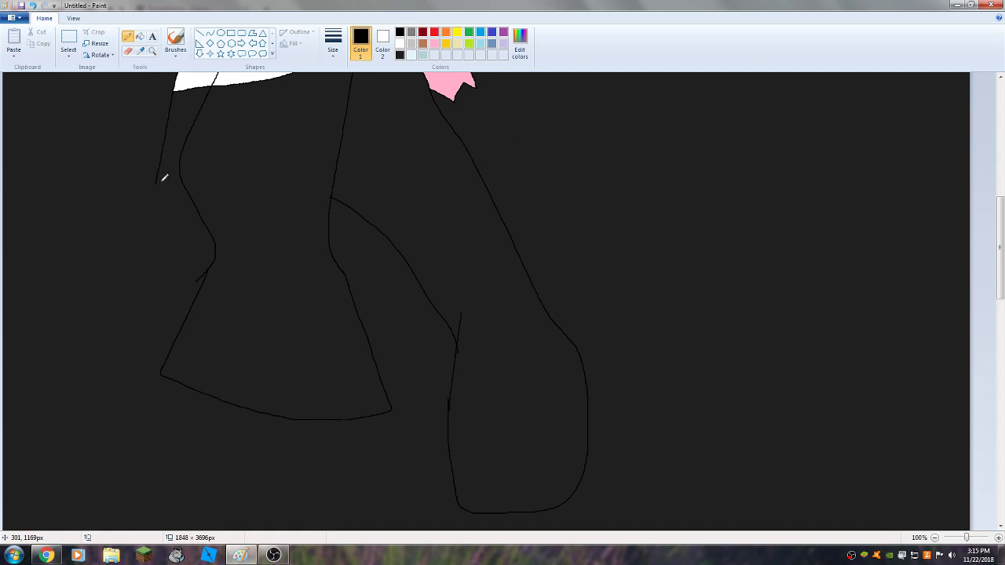
left_click_drag(158, 182, 2, 310)
mouse_move(200, 276)
left_mouse_down()
mouse_move(64, 364)
mouse_move(3, 366)
left_mouse_up()
key("ctrl+z")
key("ctrl+z")
- Outline the bent sleeve behind the body, ending in a rounded cuff beside the hem, and add a short crease near the waist
mouse_move(158, 179)
left_mouse_down()
mouse_move(48, 261)
mouse_move(30, 323)
mouse_move(67, 449)
mouse_move(84, 466)
mouse_move(164, 451)
mouse_move(166, 373)
left_mouse_up()
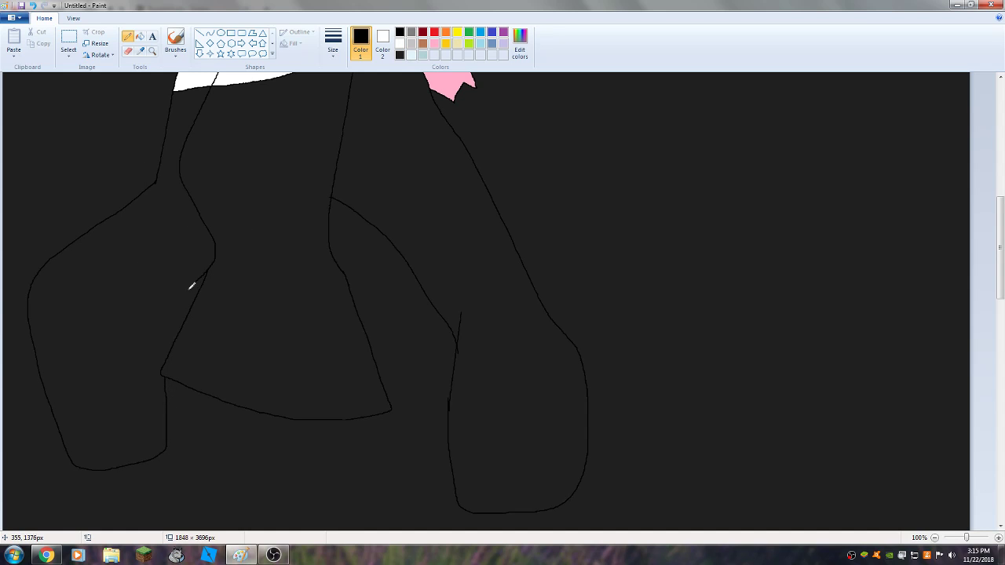
left_click_drag(183, 280, 198, 274)
- Fill the shirt's torso and both sleeves with light gray
left_click(140, 37)
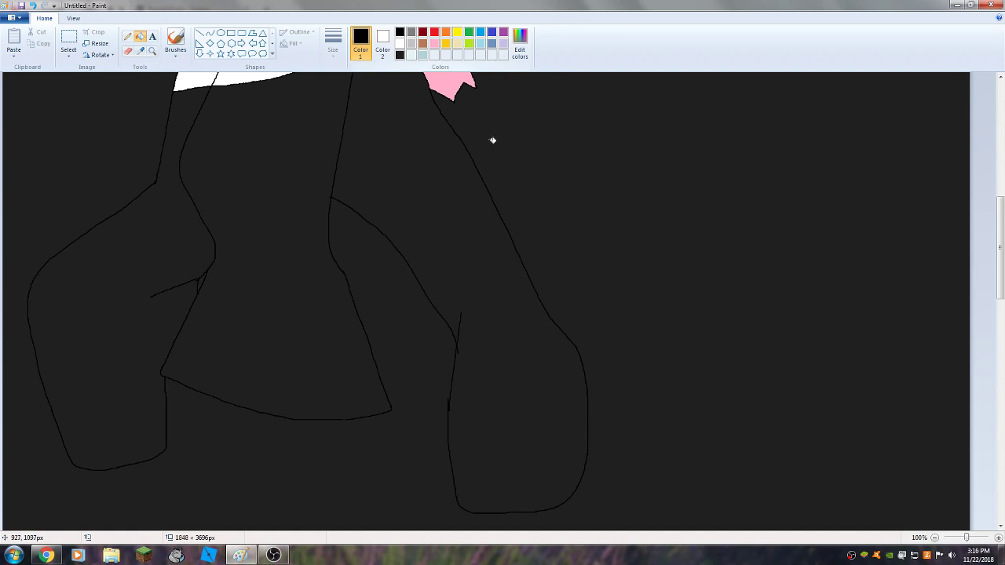
scroll(493, 141, "up", 5)
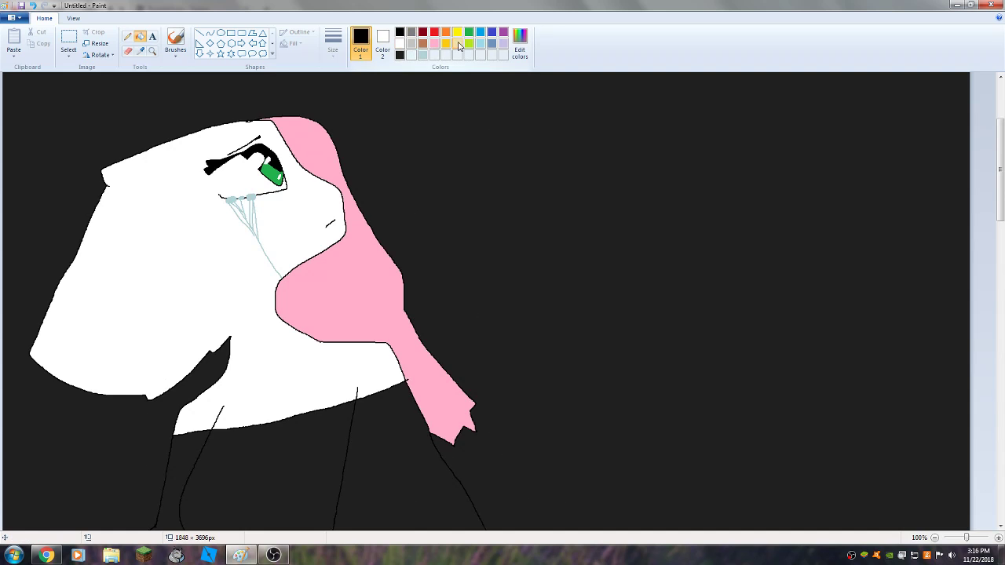
left_click(412, 44)
scroll(394, 177, "down", 2)
scroll(394, 177, "down", 4)
left_click(295, 156)
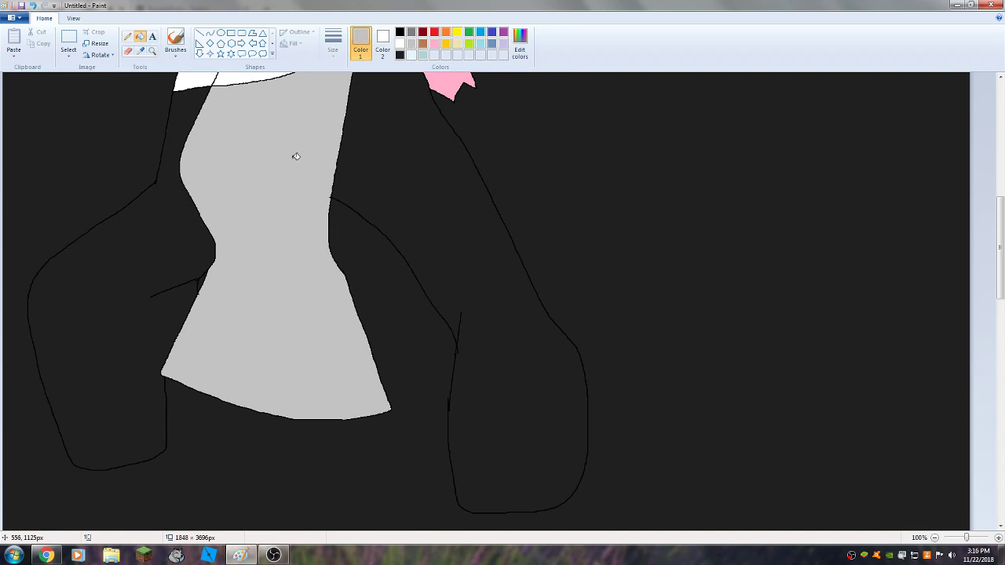
left_click(399, 190)
left_click(165, 225)
scroll(261, 173, "up", 4)
scroll(262, 172, "down", 2)
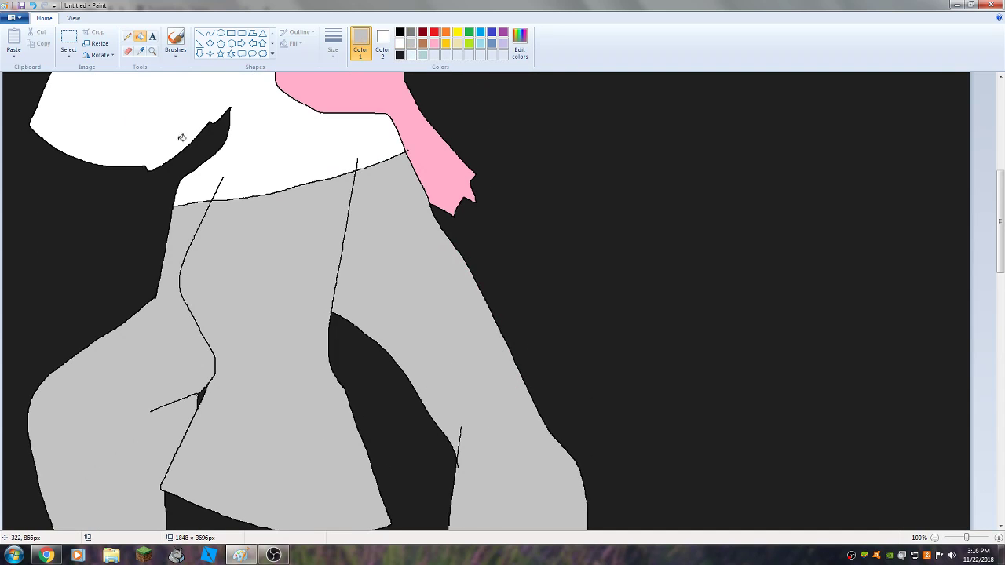
- Outline two narrow shoulder straps above the shirt's neckline with the thickest black Pencil
left_click(128, 37)
left_click(333, 49)
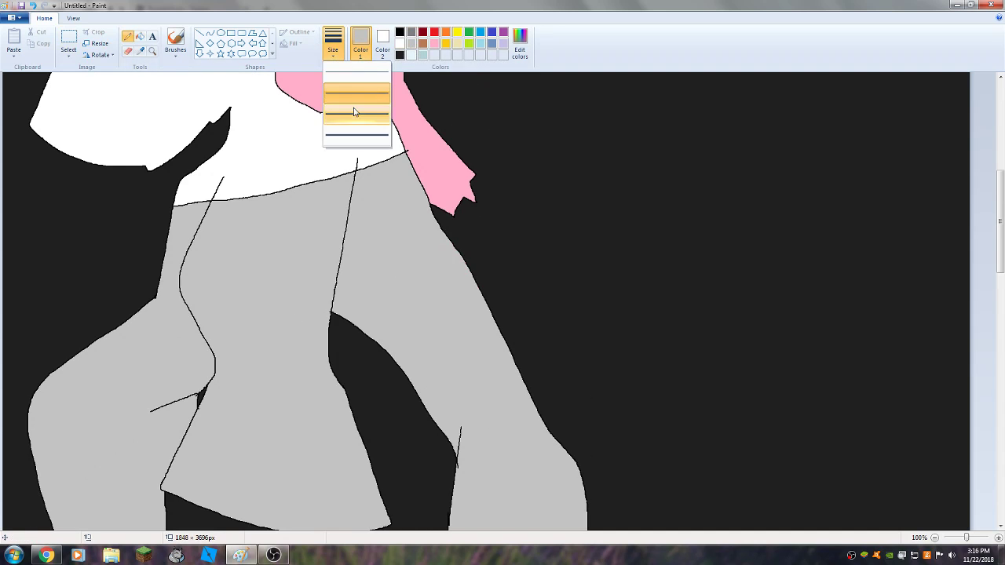
left_click(357, 136)
left_click(399, 33)
scroll(369, 162, "up", 3)
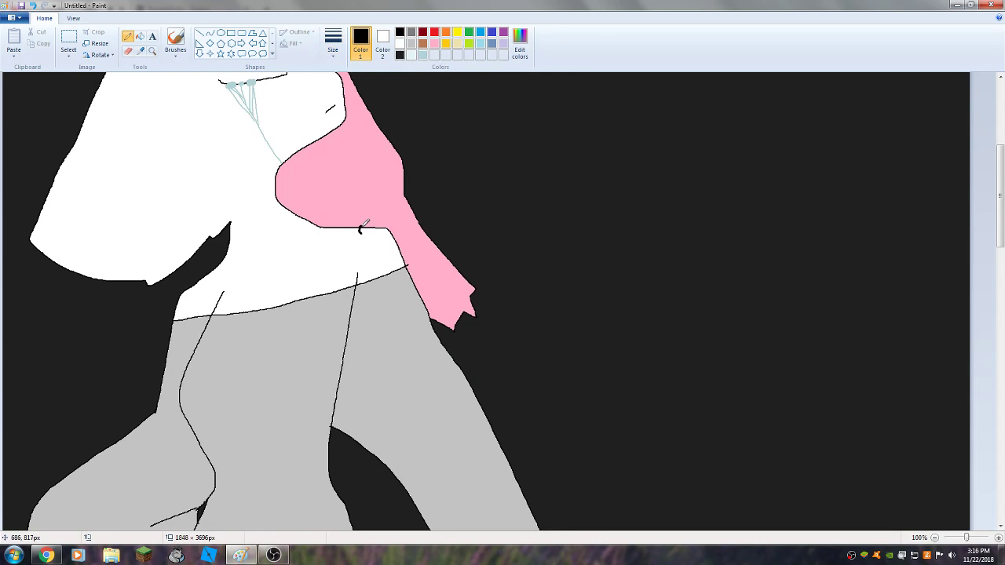
left_click_drag(362, 227, 376, 271)
left_click_drag(361, 230, 372, 271)
mouse_move(203, 313)
left_mouse_down()
mouse_move(213, 267)
mouse_move(209, 318)
left_mouse_up()
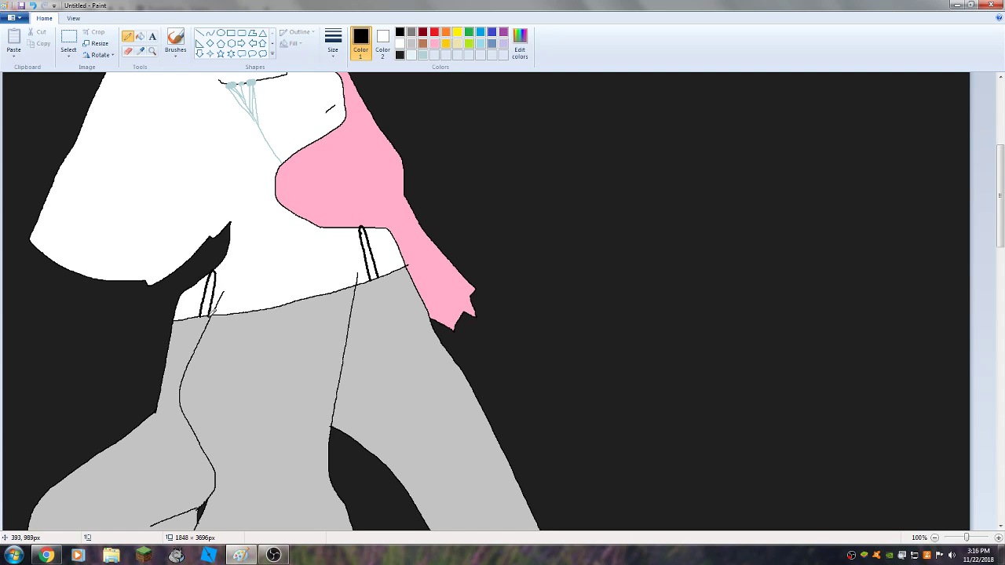
- Fill both shoulder straps with black
left_click(139, 36)
left_click(211, 292)
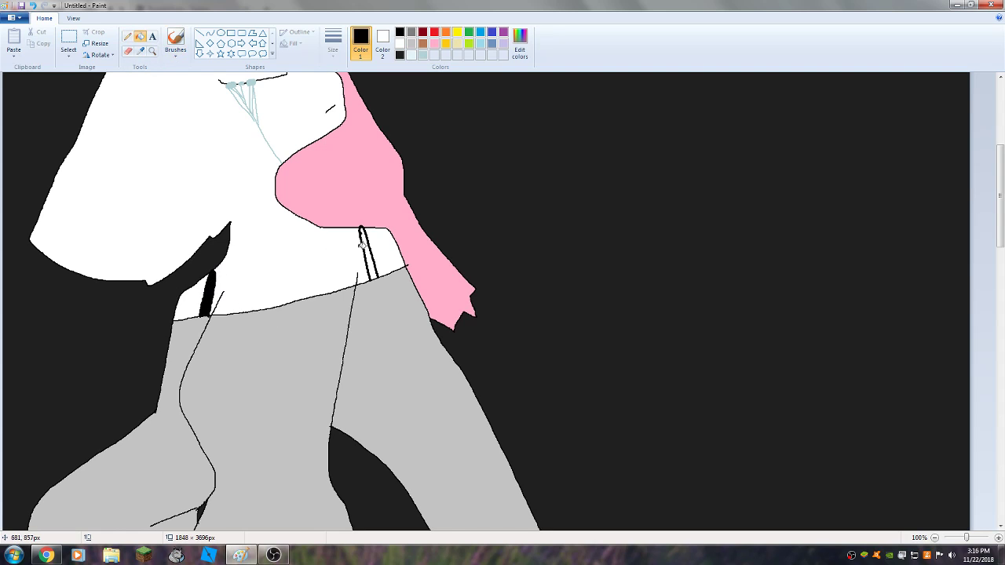
left_click(369, 249)
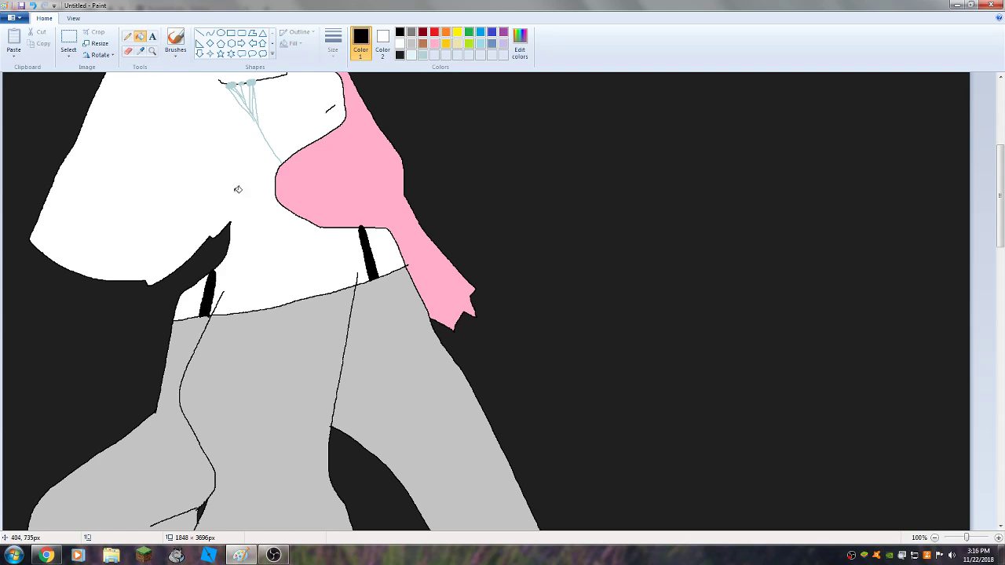
- Draw the collarbones and neck contours as short black lines with the second-thinnest Pencil
left_click(127, 36)
left_click(333, 43)
left_click(358, 119)
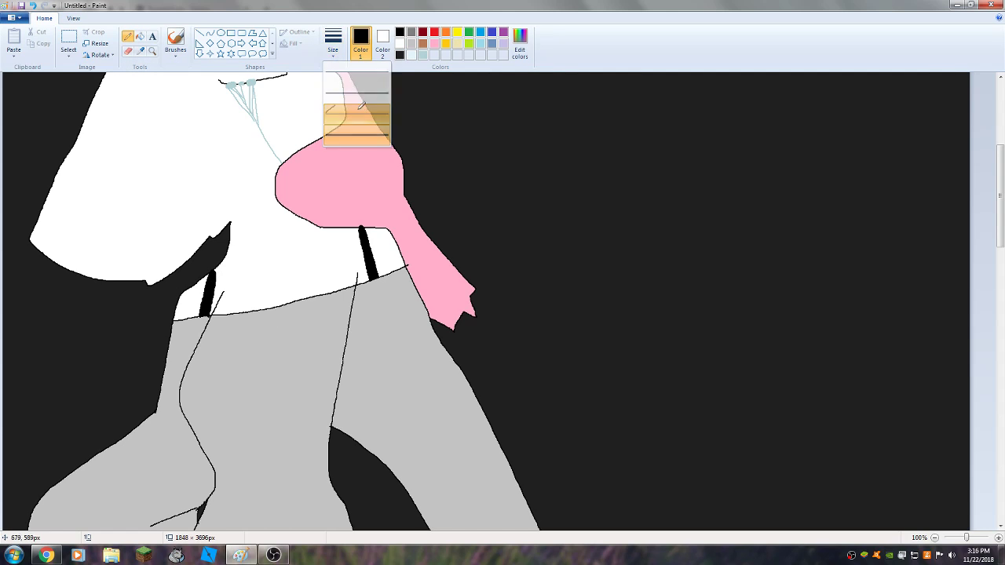
left_click(333, 47)
left_click(358, 93)
scroll(351, 213, "down", 3)
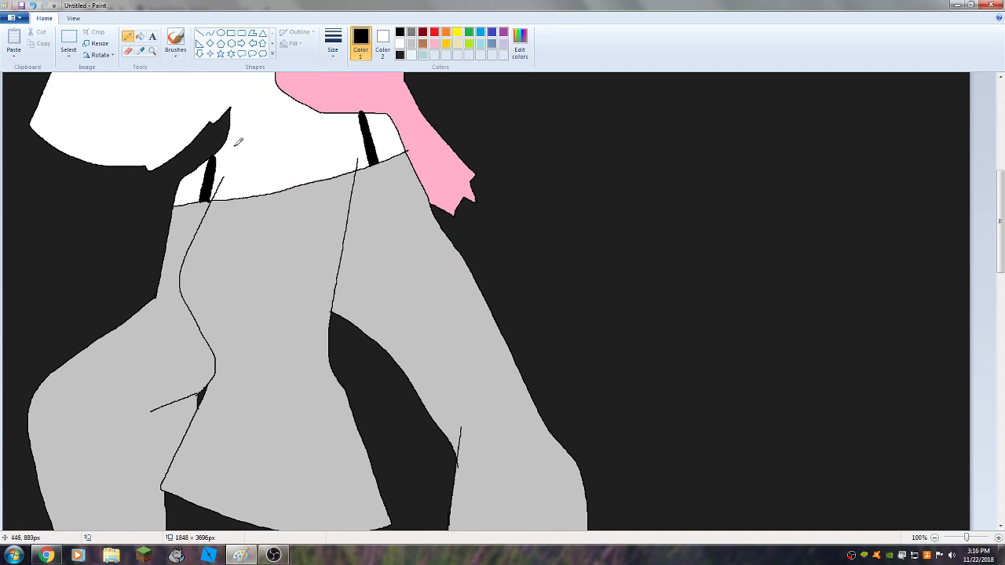
mouse_move(235, 145)
left_mouse_down()
mouse_move(282, 134)
mouse_move(273, 141)
left_mouse_up()
scroll(319, 181, "up", 3)
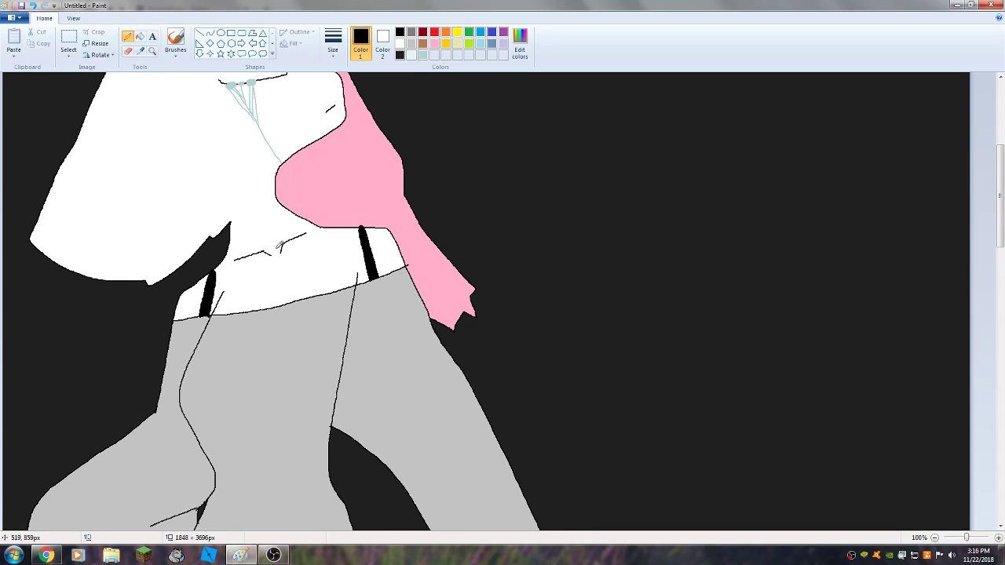
mouse_move(252, 240)
left_mouse_down()
mouse_move(274, 207)
mouse_move(284, 232)
mouse_move(305, 223)
mouse_move(291, 216)
mouse_move(288, 231)
mouse_move(241, 238)
left_mouse_up()
key("ctrl+z")
key("ctrl+z")
- Draw the outer edge of the first leg from the shirt hem down to a bent knee and along the lower leg
scroll(431, 348, "down", 10)
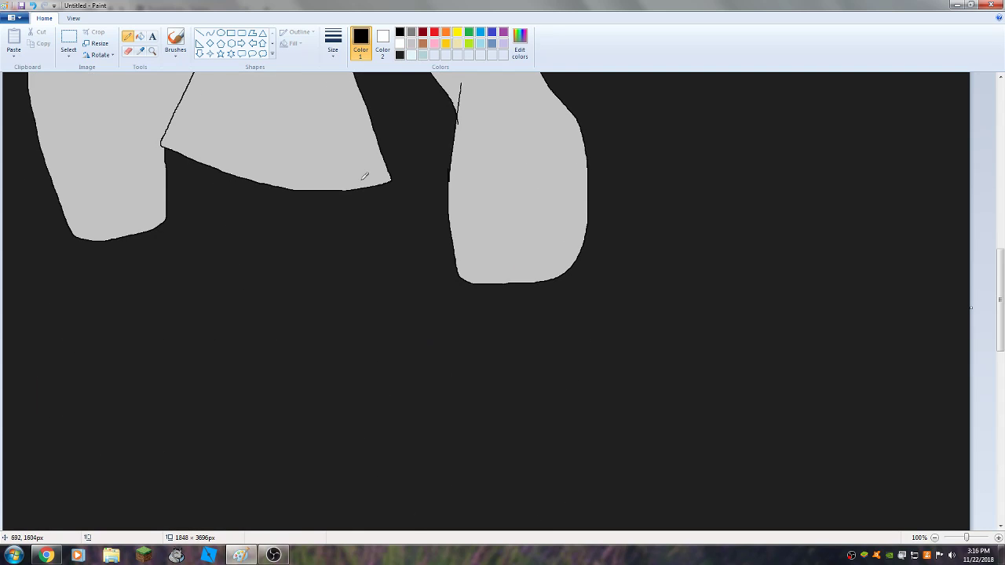
left_click_drag(375, 183, 372, 322)
key("ctrl+z")
scroll(292, 168, "down", 3)
scroll(262, 170, "up", 3)
mouse_move(185, 153)
left_mouse_down()
mouse_move(160, 381)
mouse_move(195, 426)
mouse_move(319, 507)
left_mouse_up()
scroll(301, 452, "down", 3)
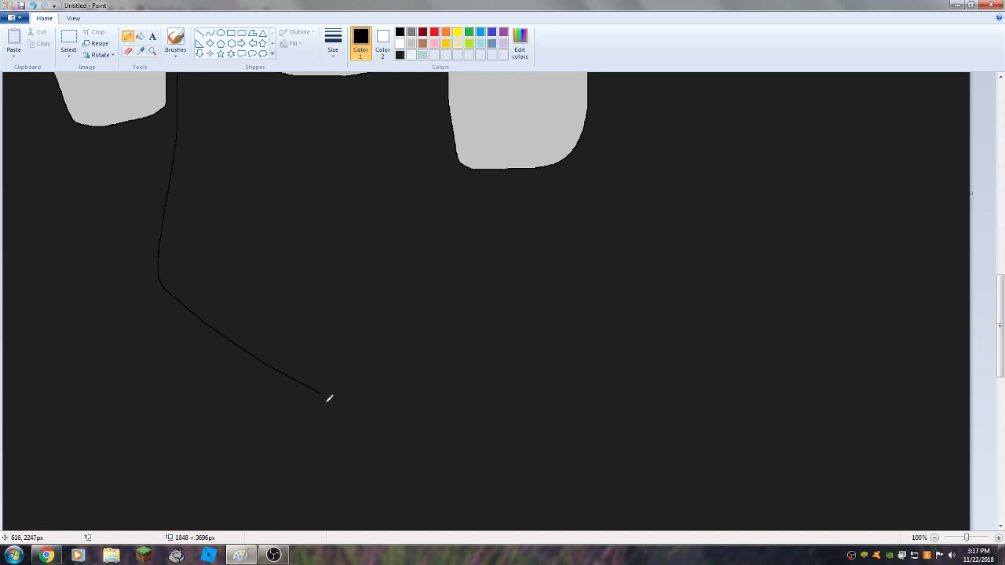
mouse_move(320, 390)
left_mouse_down()
mouse_move(334, 413)
mouse_move(347, 505)
mouse_move(393, 493)
mouse_move(427, 432)
mouse_move(413, 399)
mouse_move(358, 362)
left_mouse_up()
key("ctrl+z")
mouse_move(323, 389)
left_mouse_down()
mouse_move(367, 470)
mouse_move(426, 456)
mouse_move(444, 417)
left_mouse_up()
key("ctrl+z")
- Complete the first leg's outline with a pointed foot end, the lower leg's upper edge and the thigh's inner edge
mouse_move(322, 390)
left_mouse_down()
mouse_move(366, 441)
mouse_move(421, 374)
mouse_move(413, 348)
mouse_move(313, 279)
left_mouse_up()
scroll(332, 466, "up", 3)
mouse_move(317, 392)
left_mouse_down()
mouse_move(262, 363)
mouse_move(290, 380)
mouse_move(302, 349)
mouse_move(310, 290)
mouse_move(298, 190)
left_mouse_up()
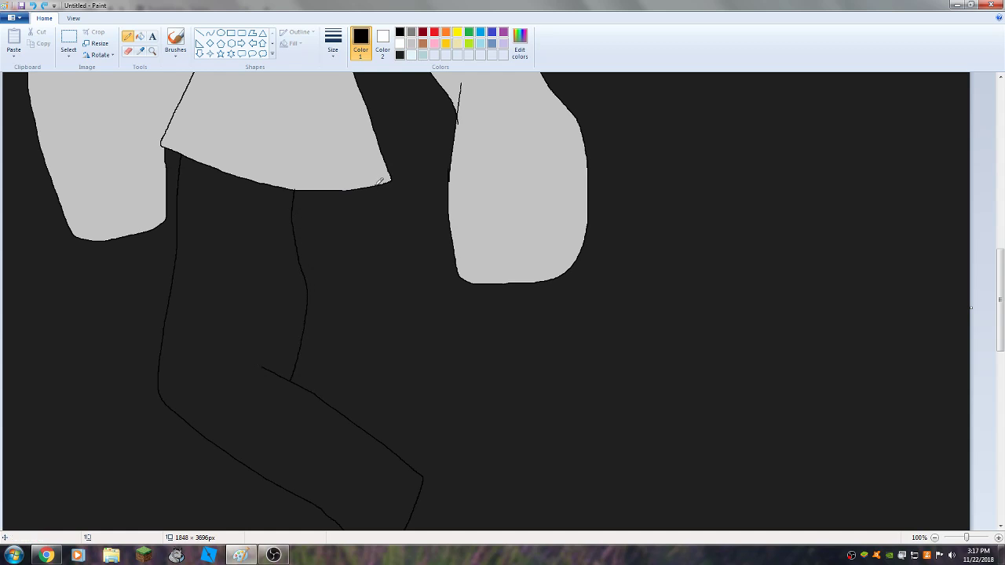
- Outline the second bent leg from the hem's outer corner, around a blunt foot end and back to the first leg
left_click_drag(380, 181, 352, 278)
key("ctrl+z")
mouse_move(385, 184)
left_mouse_down()
mouse_move(389, 344)
mouse_move(389, 328)
mouse_move(499, 341)
mouse_move(594, 420)
mouse_move(563, 464)
mouse_move(528, 486)
mouse_move(486, 450)
mouse_move(313, 362)
left_mouse_up()
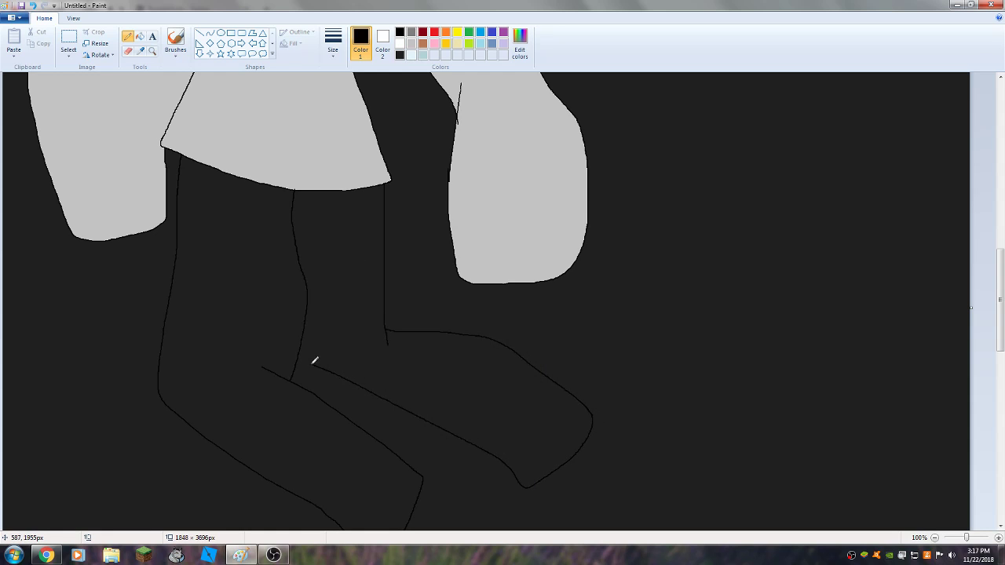
- Draw a curved black line with a looped end inside the lower edge of the large white shape behind the head
scroll(435, 421, "up", 10)
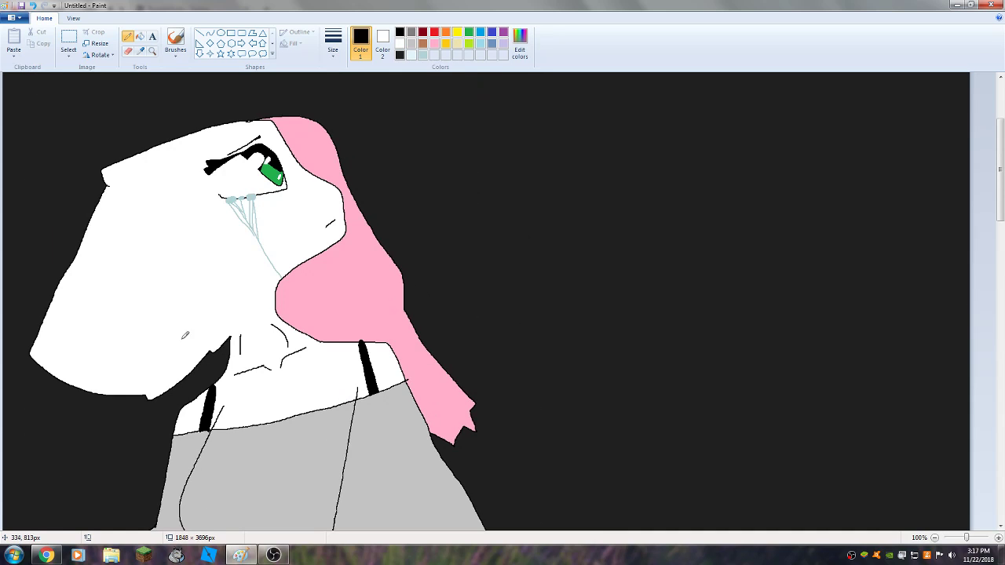
mouse_move(72, 363)
left_mouse_down()
mouse_move(119, 371)
mouse_move(197, 322)
mouse_move(190, 347)
mouse_move(170, 353)
left_mouse_up()
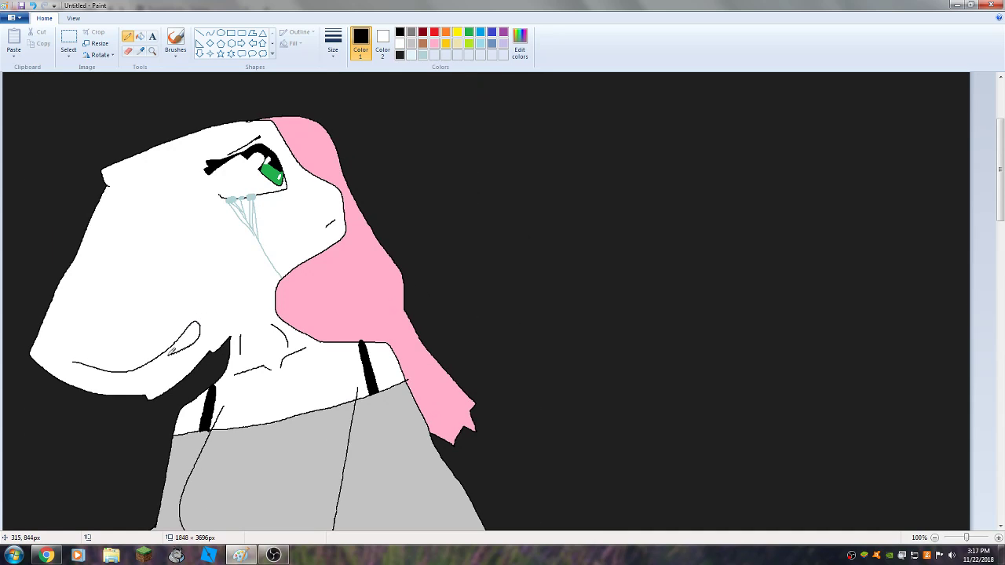
- Fill both legs with white
scroll(330, 290, "down", 10)
left_click(140, 37)
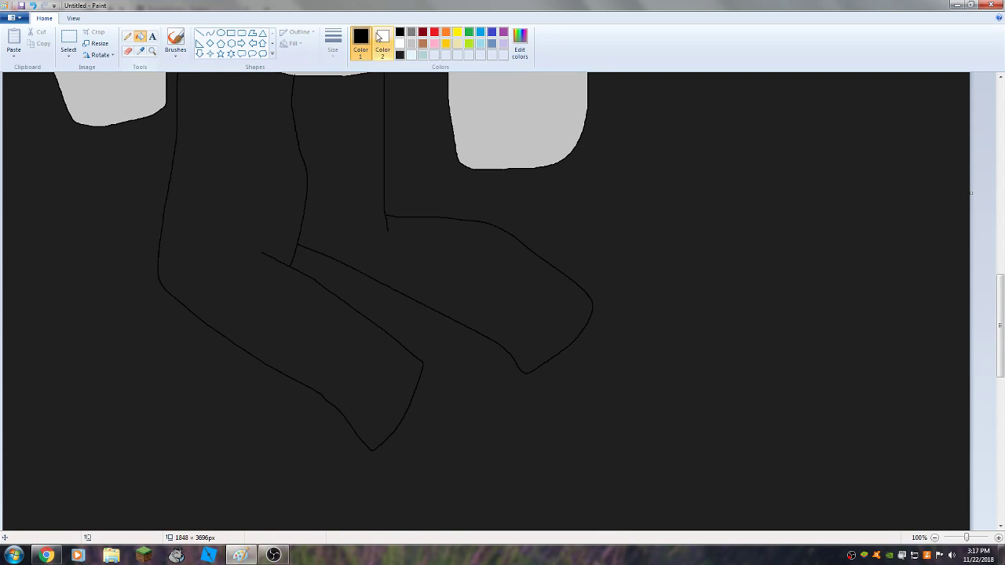
right_click(282, 116)
right_click(325, 134)
scroll(367, 240, "up", 3)
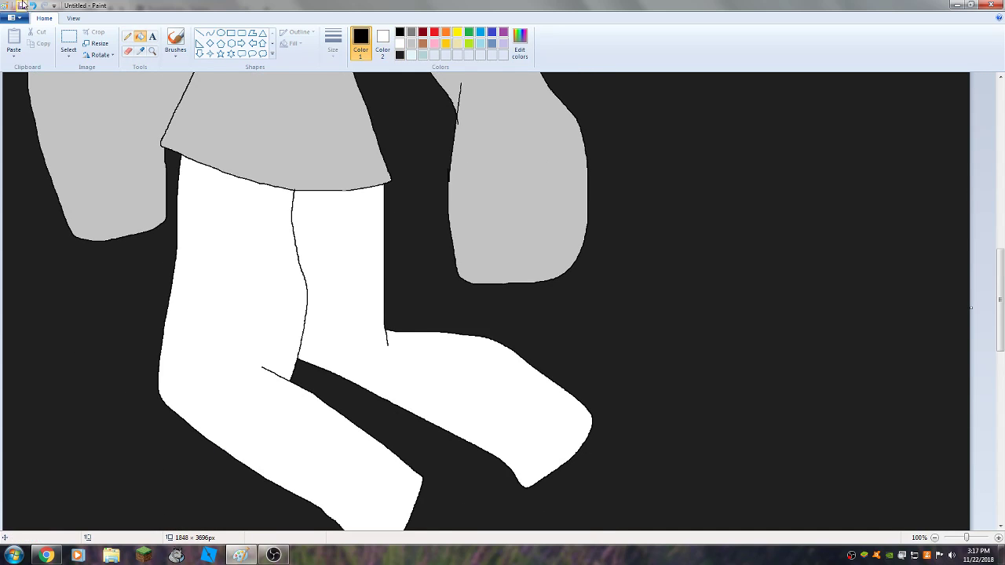
- Draw a slanted black line across each thigh and fill the legs below it with black as stockings
left_click(127, 37)
left_click(333, 43)
left_click(351, 95)
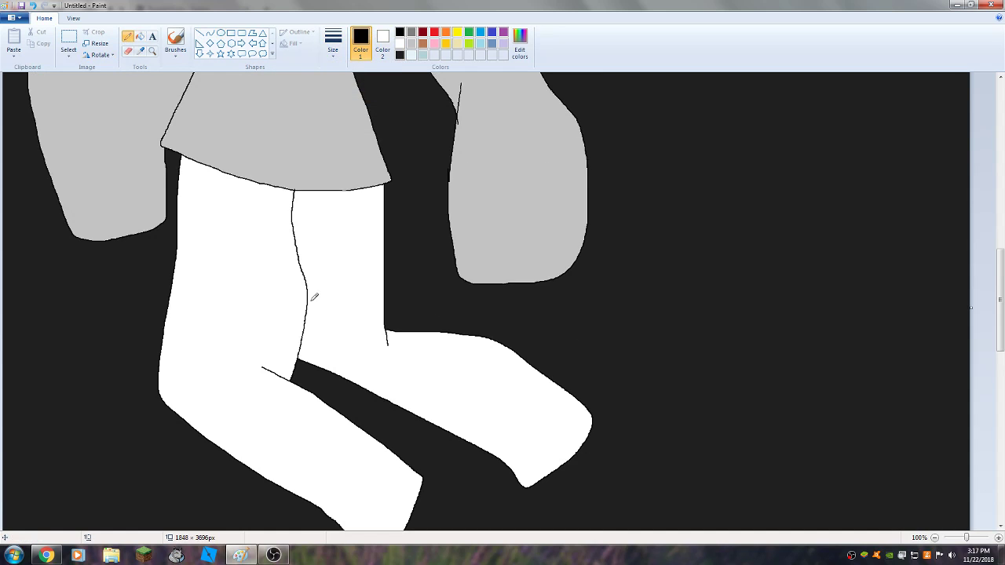
left_click_drag(310, 299, 382, 267)
left_click_drag(171, 301, 300, 347)
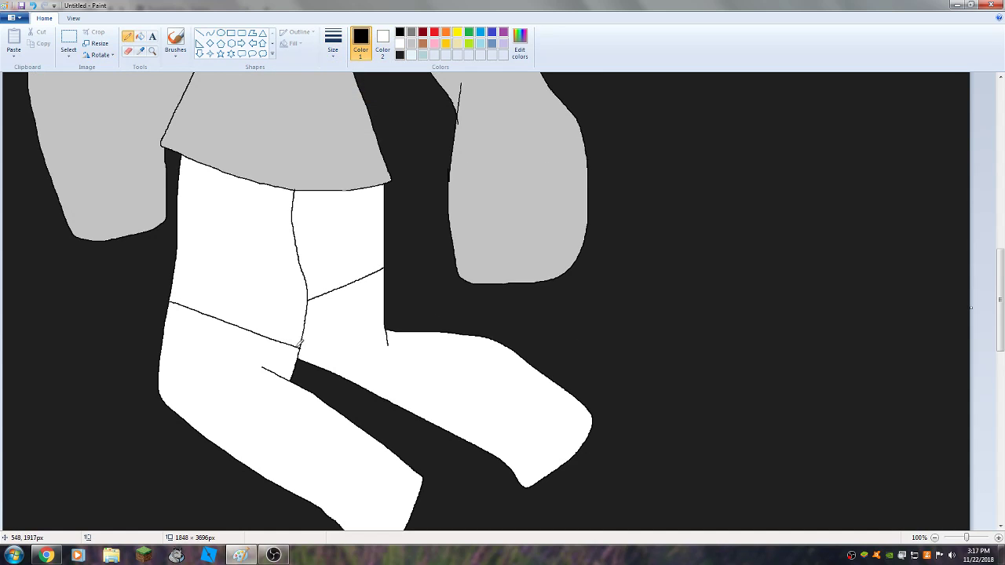
left_click(140, 37)
left_click(336, 291)
left_click(233, 373)
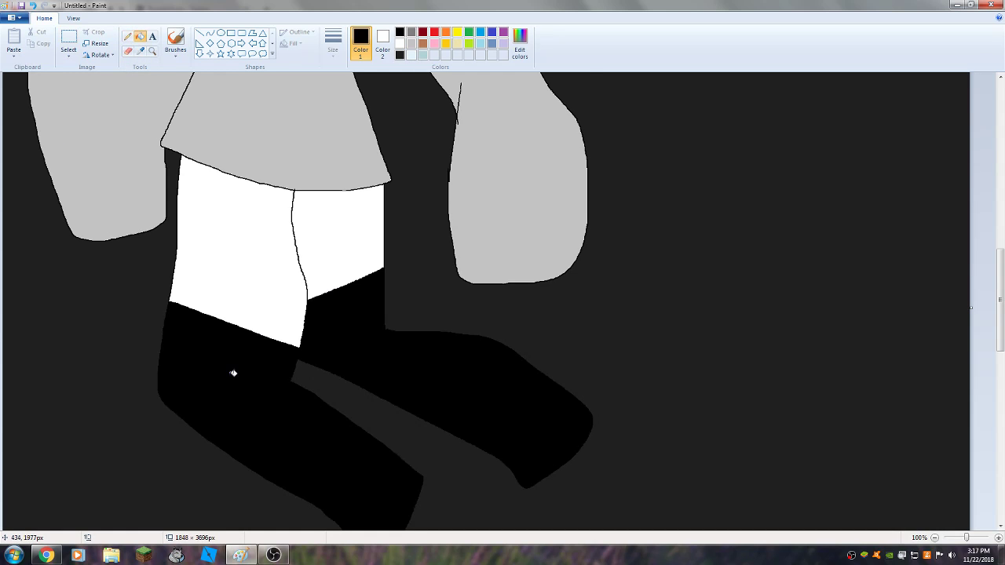
- Separate the two black stockings with a short pencil line in the dark background colour, from the leg gap up to the white thigh's lower corner
scroll(234, 373, "down", 3)
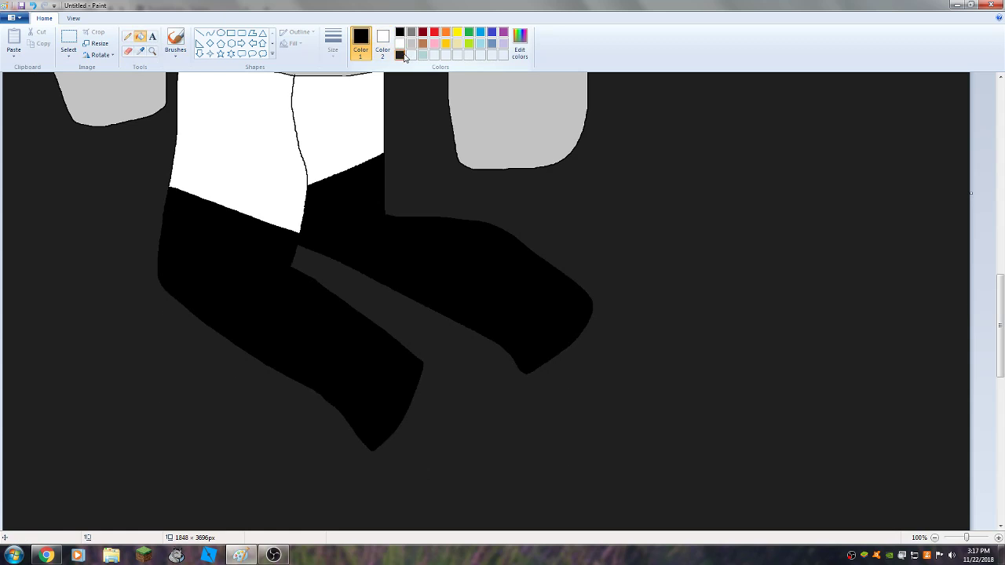
left_click(127, 36)
left_click(332, 43)
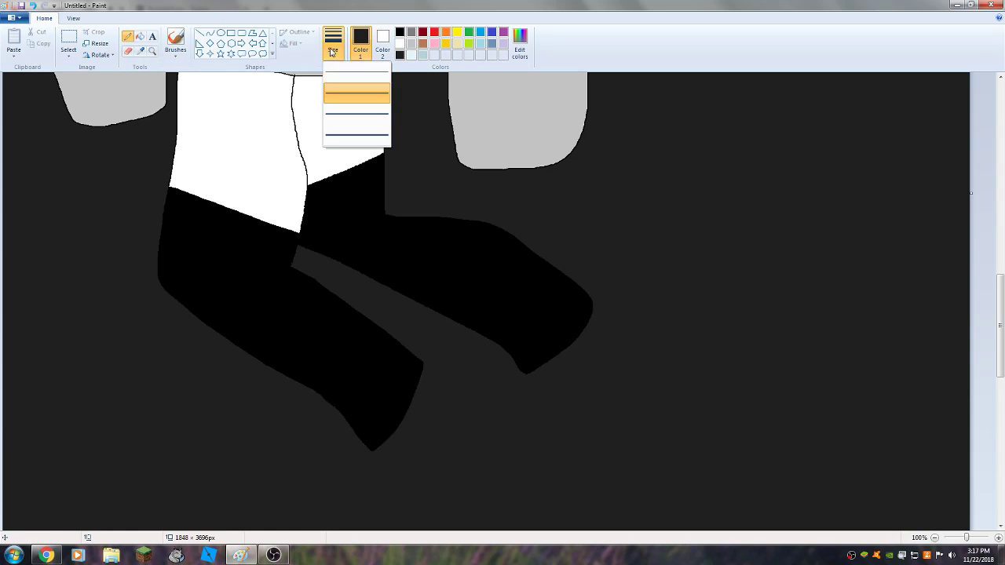
left_click(352, 94)
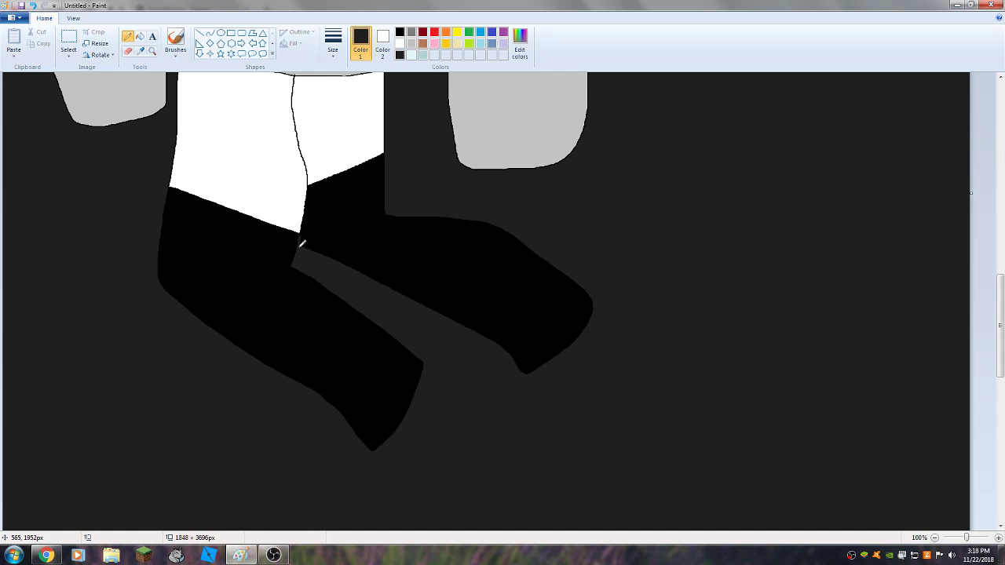
left_click(333, 43)
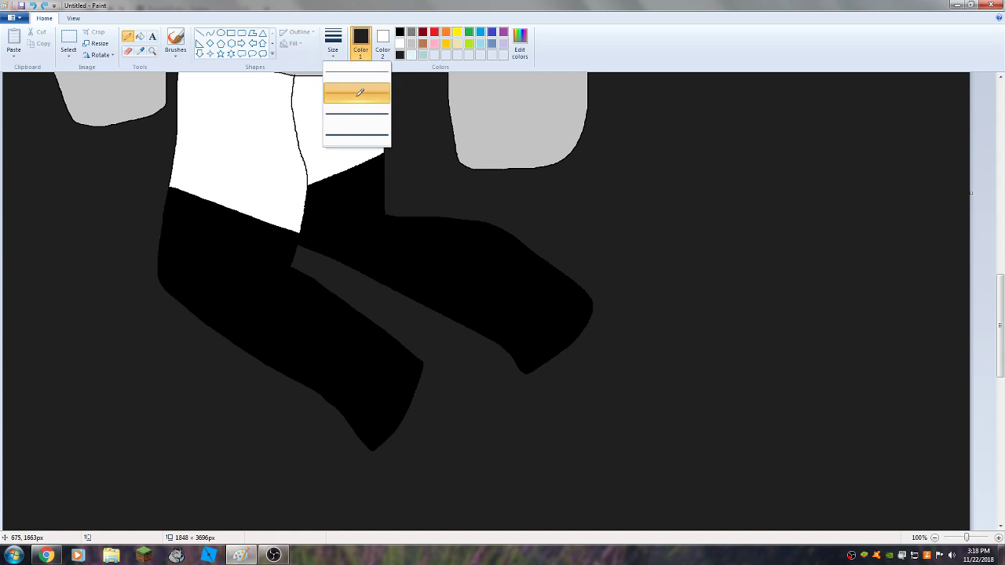
scroll(509, 433, "up", 4, "ctrl")
left_click_drag(149, 526, 344, 527)
scroll(448, 432, "down", 5)
scroll(476, 402, "up", 1)
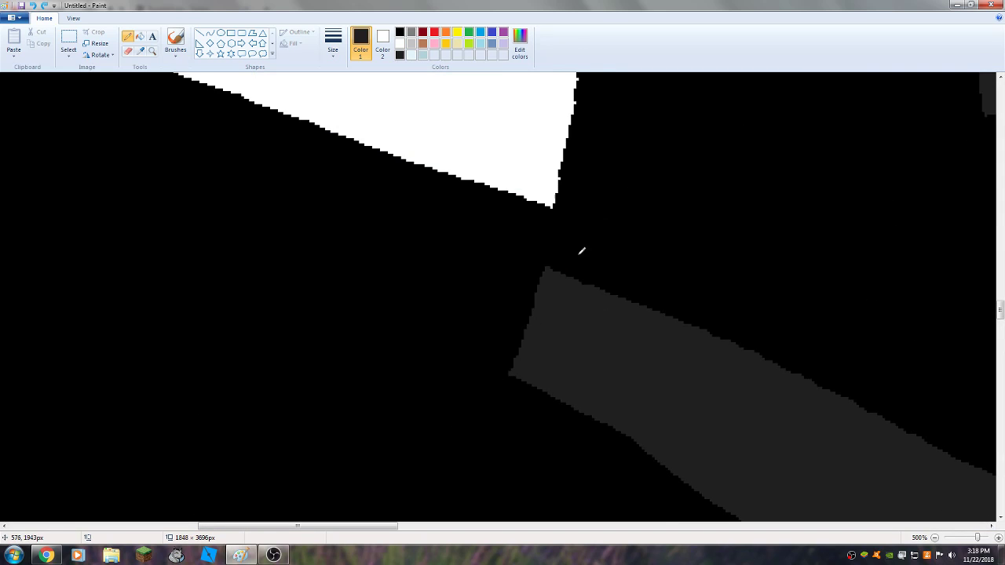
mouse_move(552, 261)
left_mouse_down()
mouse_move(554, 207)
mouse_move(549, 269)
mouse_move(554, 216)
left_mouse_up()
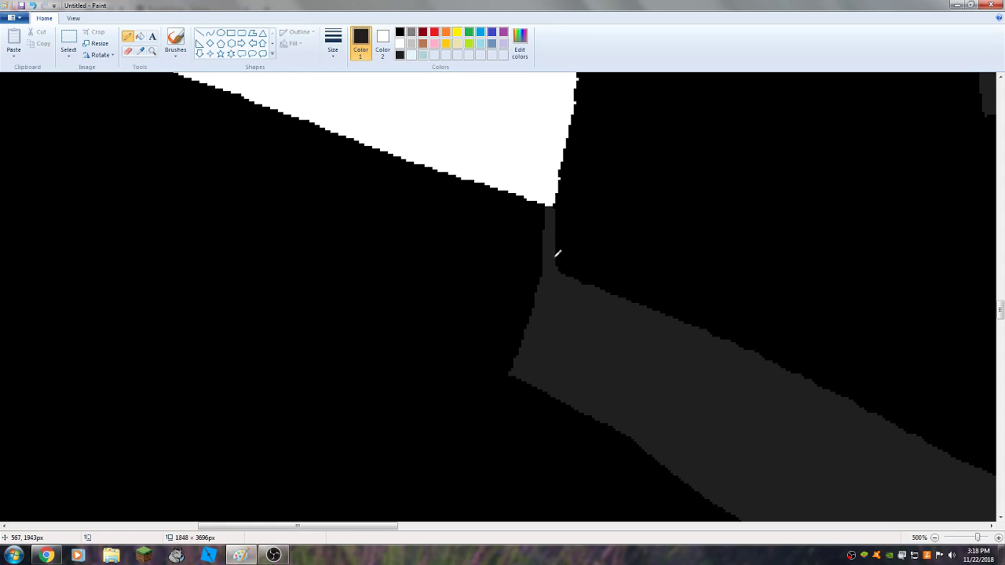
scroll(557, 253, "down", 2)
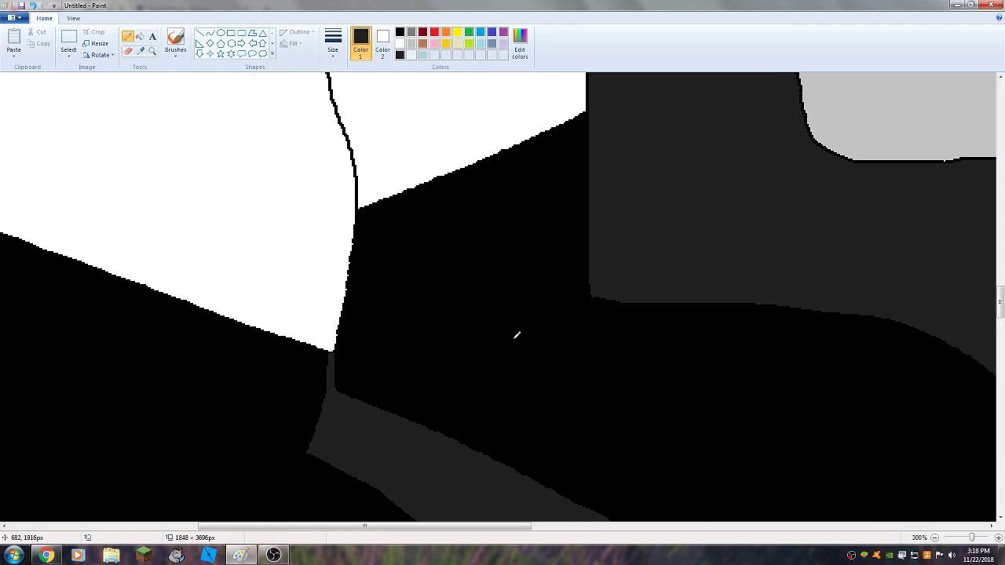
scroll(517, 335, "down", 2)
scroll(515, 335, "up", 8)
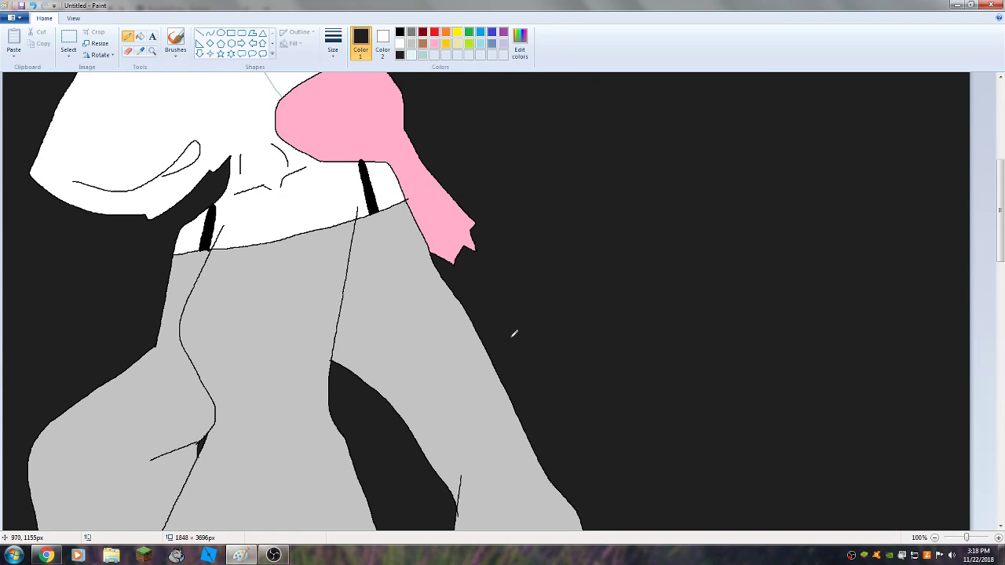
scroll(513, 333, "up", 5)
scroll(510, 332, "down", 5)
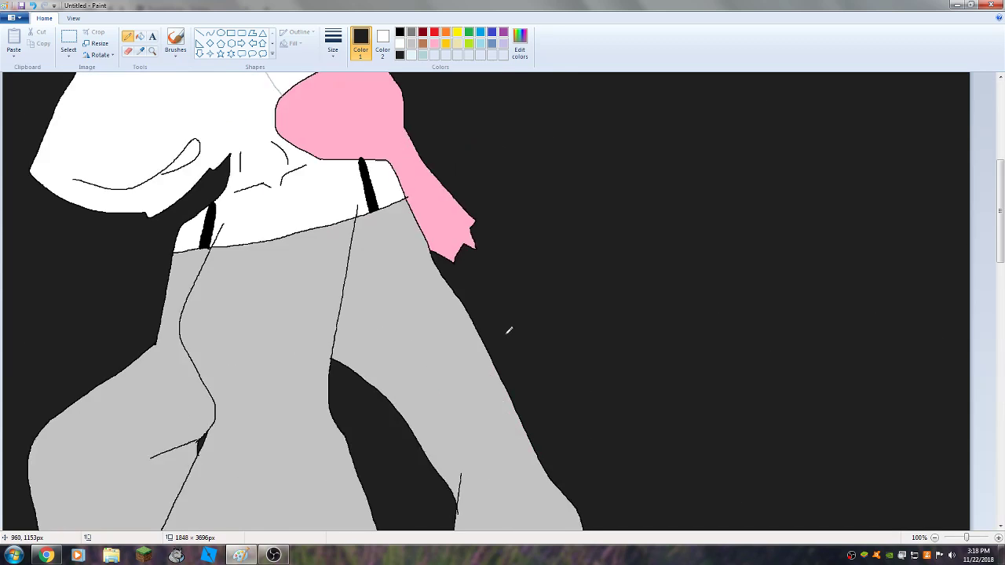
scroll(508, 330, "down", 10)
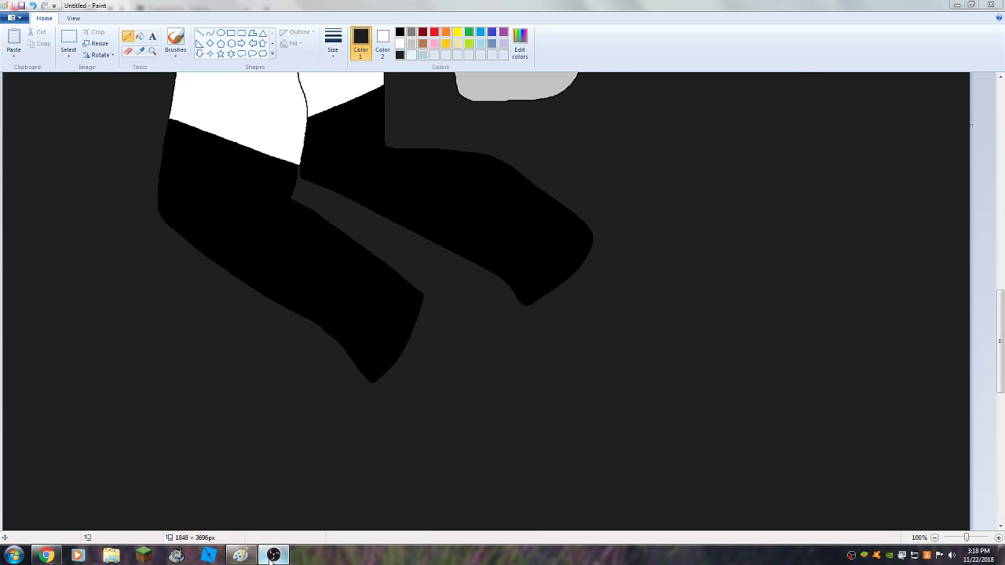